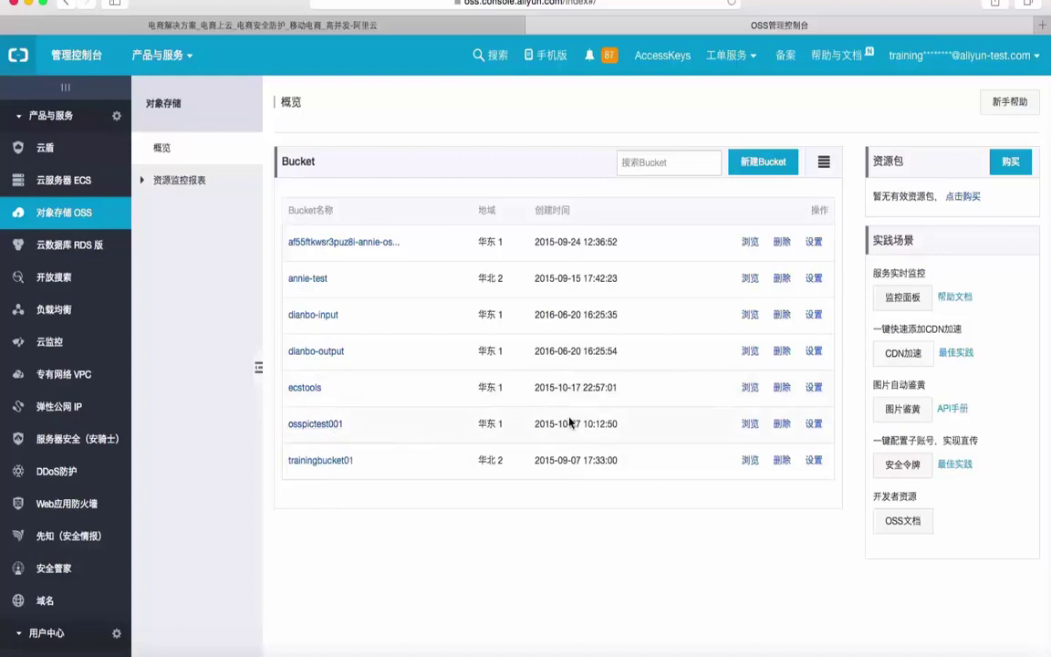
Open trainingbucket01 from the bucket list and review its storage region, usage charts and OSS domain names
left_click(750, 462)
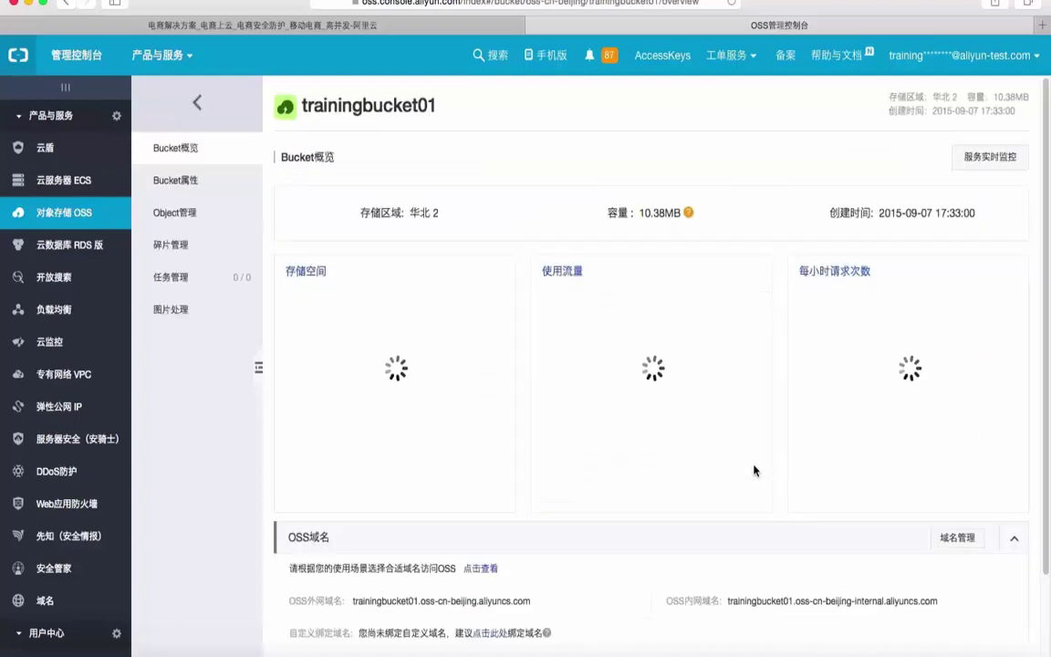
left_click(67, 89)
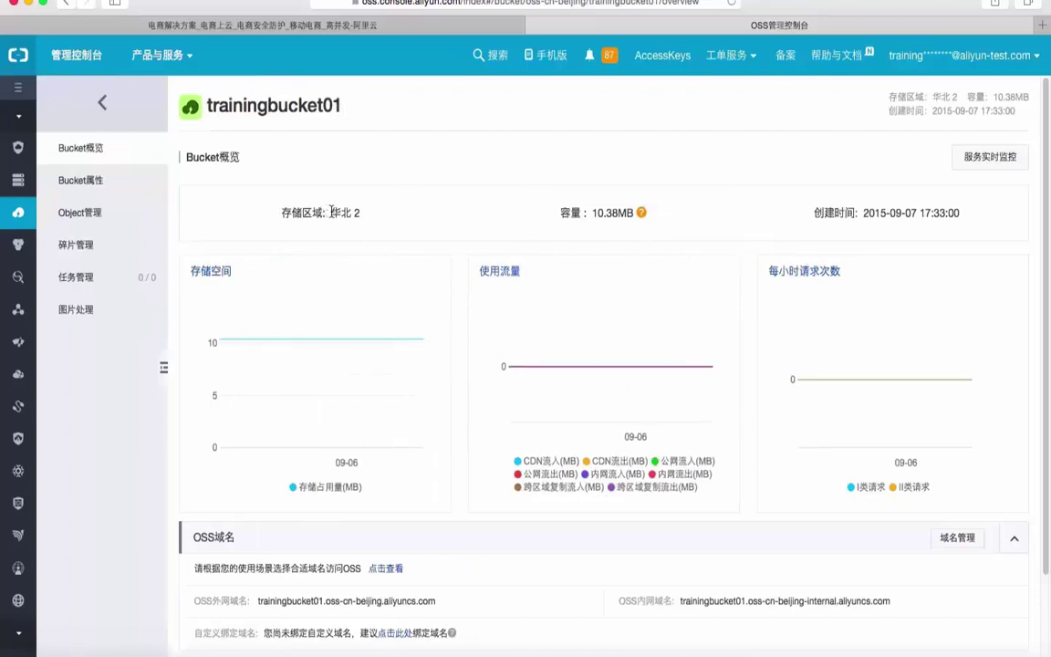
left_click_drag(325, 212, 363, 212)
scroll(681, 411, "down", 2)
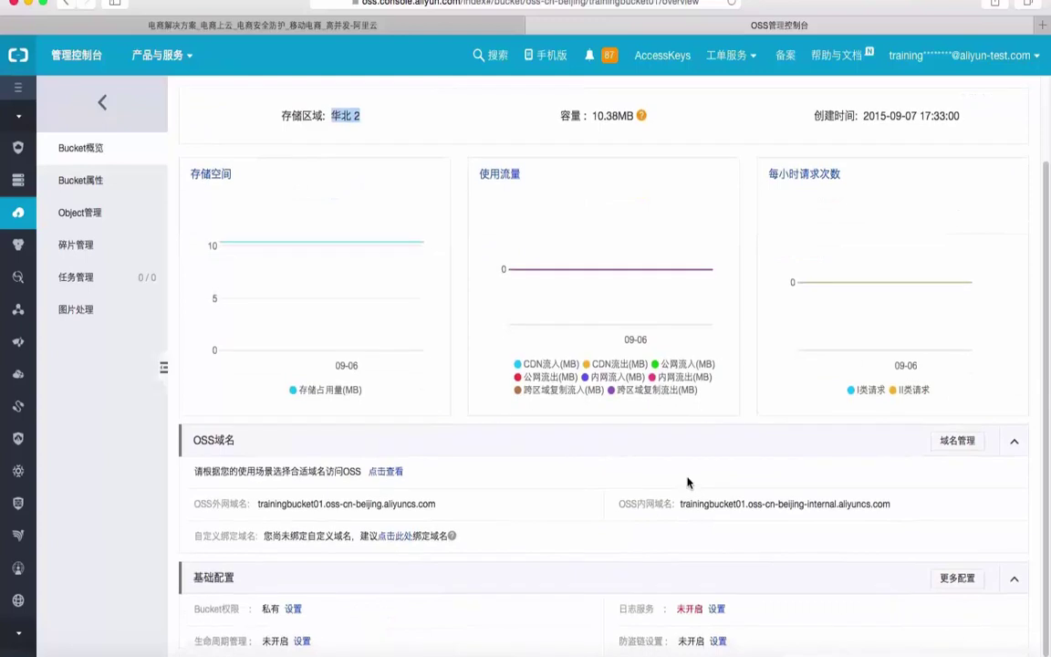
Check the available read/write permission options in the properties of trainingbucket01 without changing the setting
left_click(87, 181)
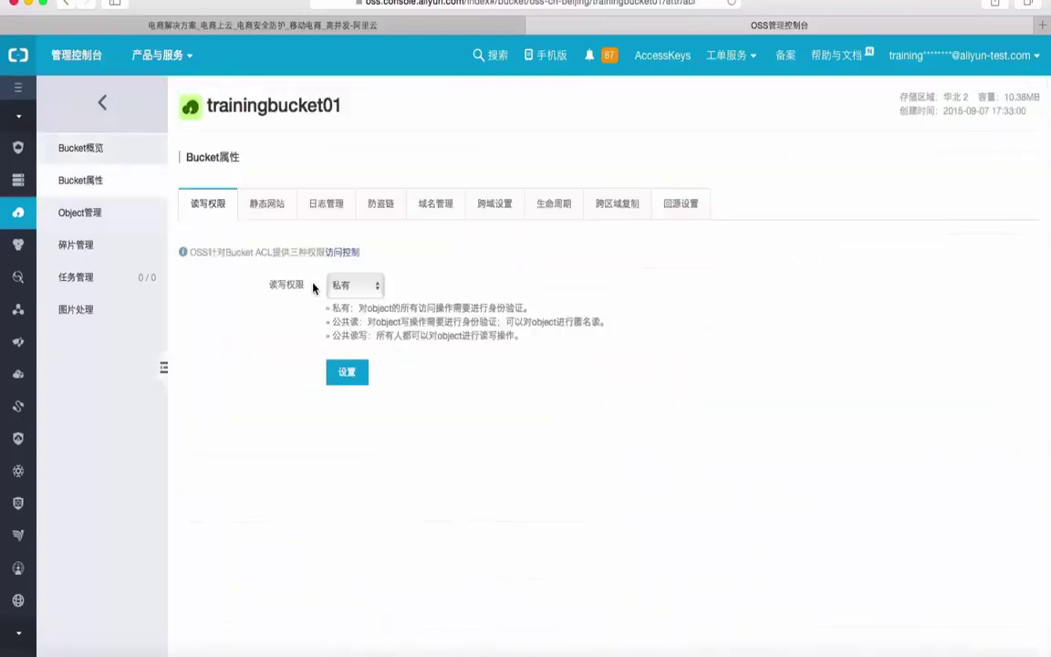
left_click(345, 289)
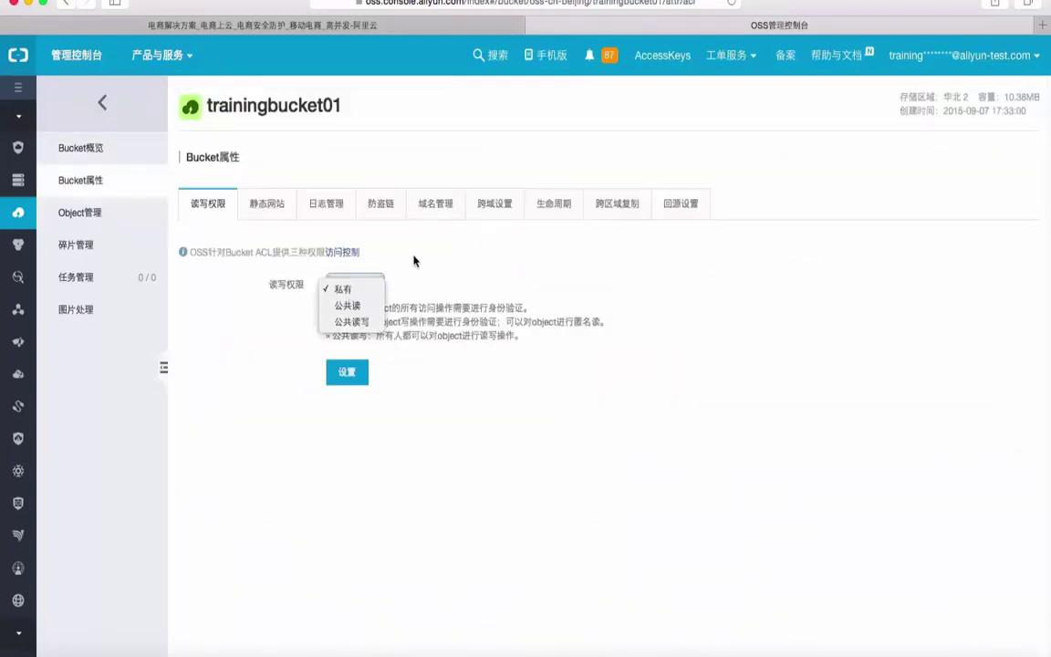
left_click(374, 234)
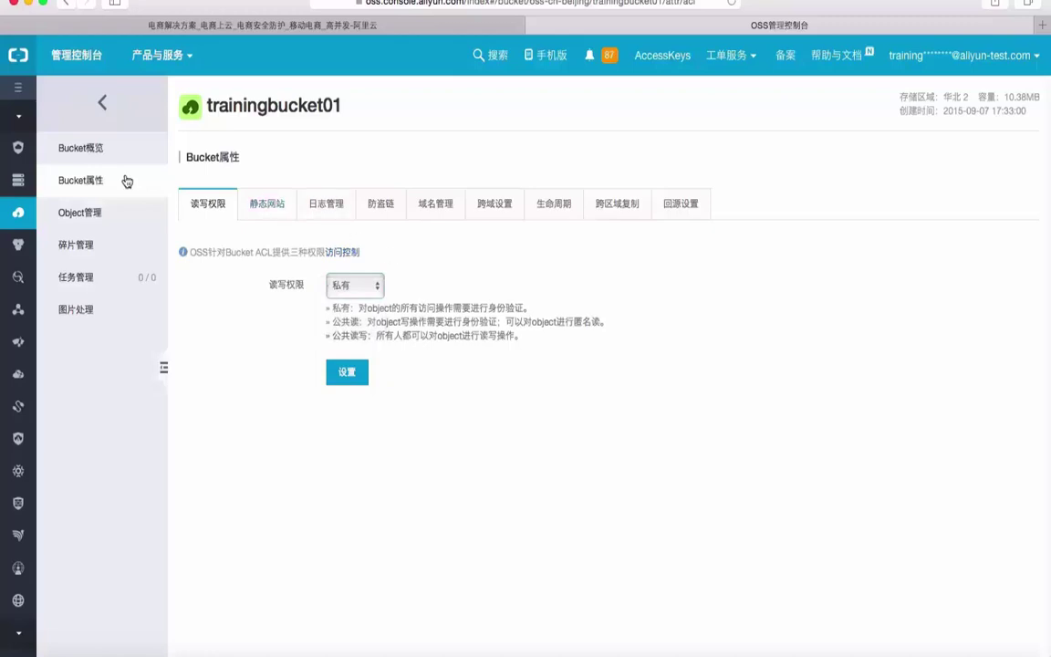
Show the objects in trainingbucket01 and preview 20150906-_MG_7030.jpg and 20150906-_MG_7040.jpg, closing each preview
left_click(97, 213)
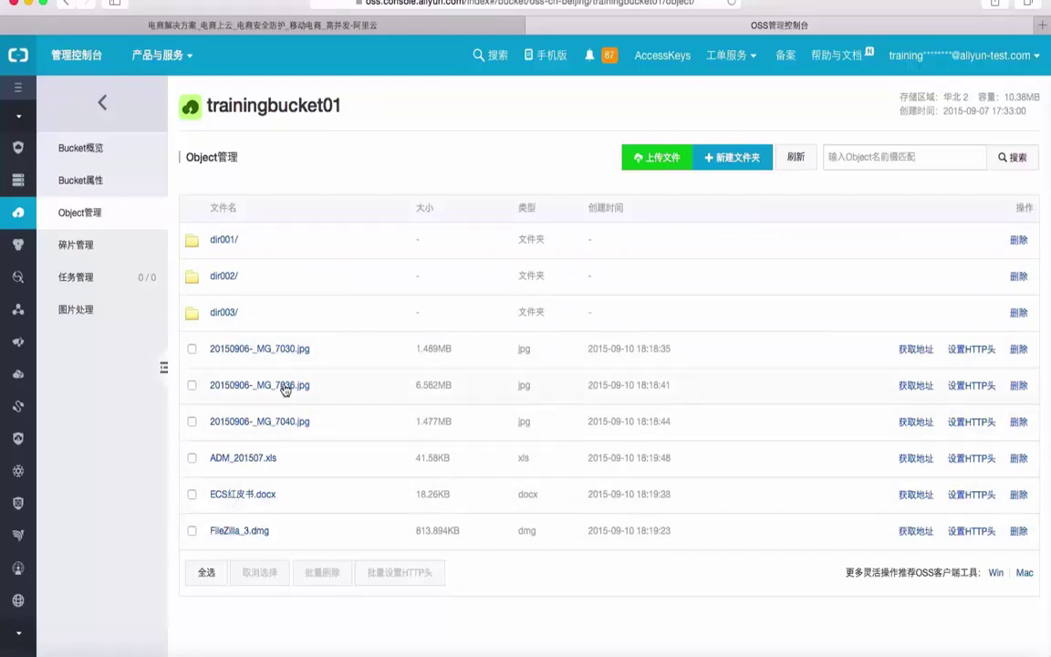
left_click(241, 352)
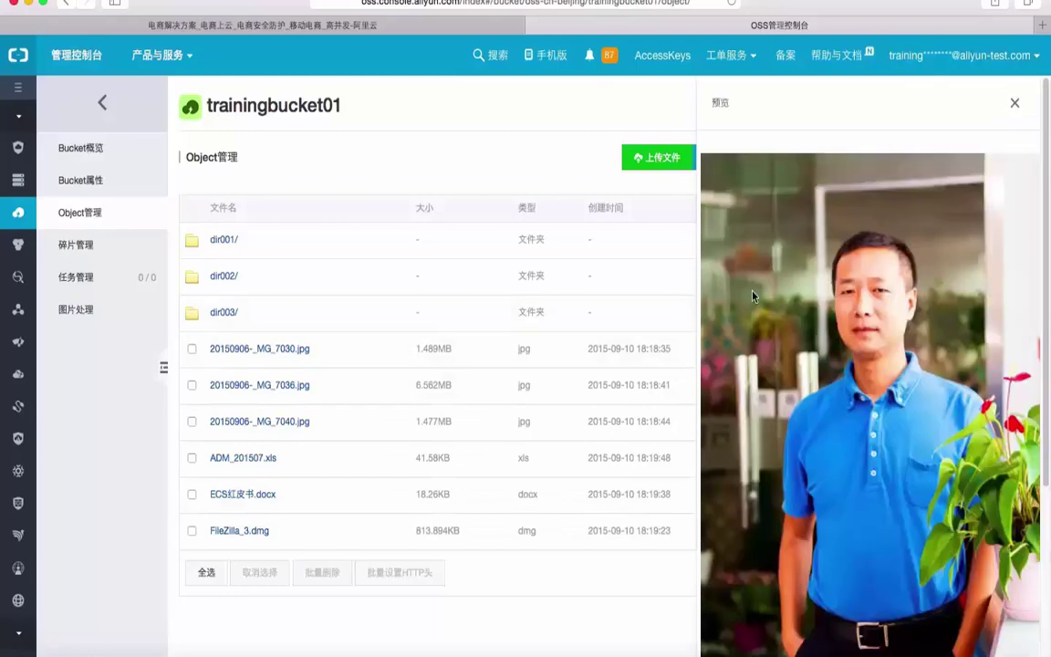
left_click(1016, 104)
left_click(279, 423)
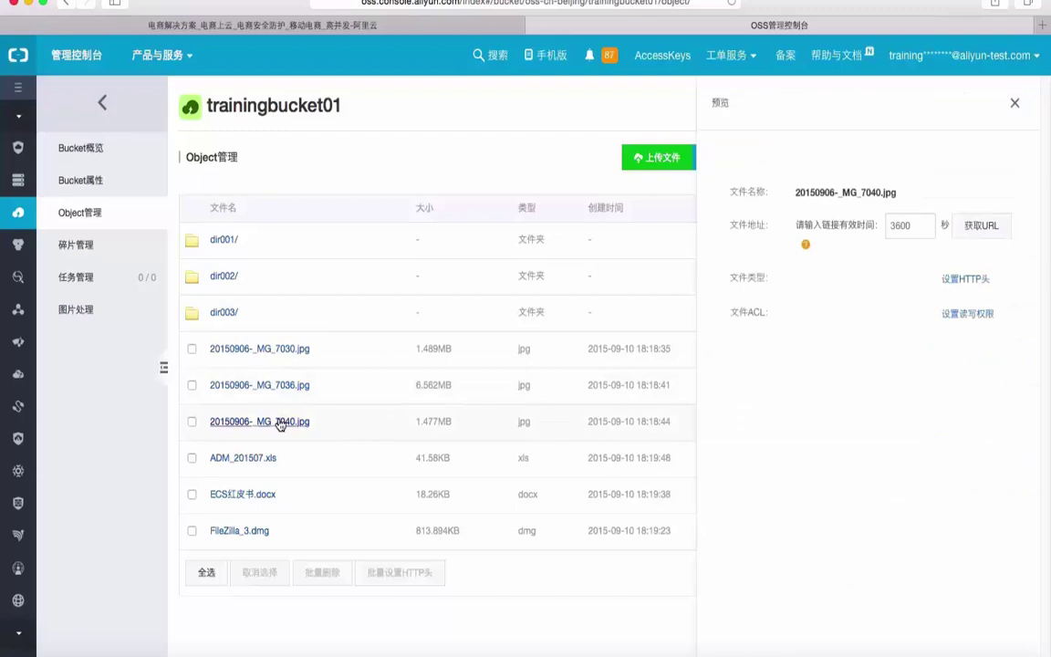
left_click(1017, 104)
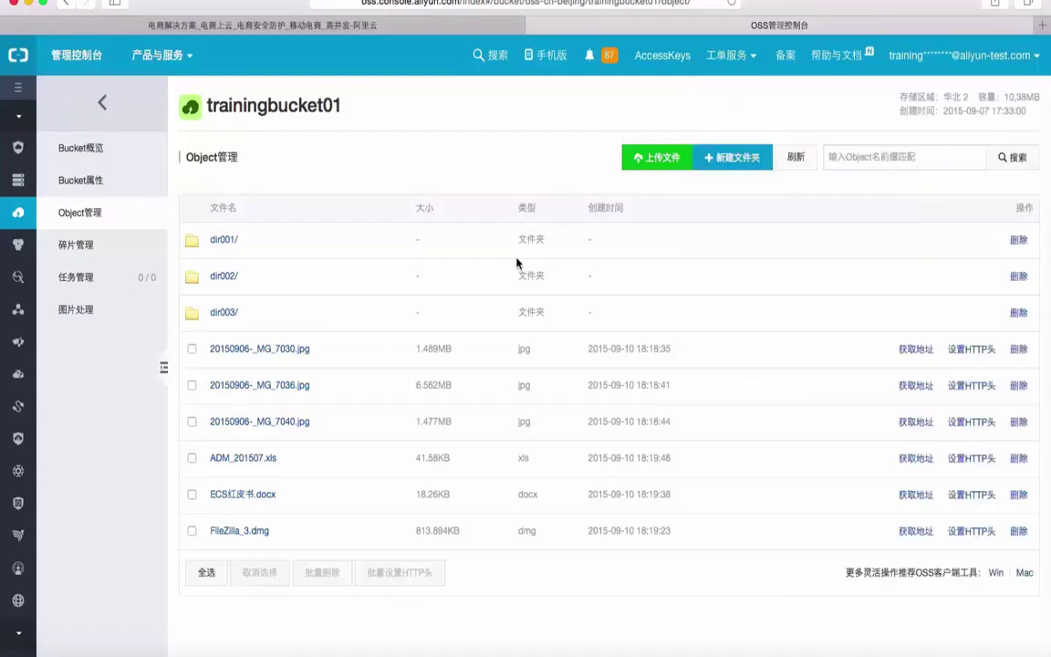
Generate the URL of 20150906-_MG_7040.jpg with a 3600-second validity and dismiss the address dialog
left_click(916, 423)
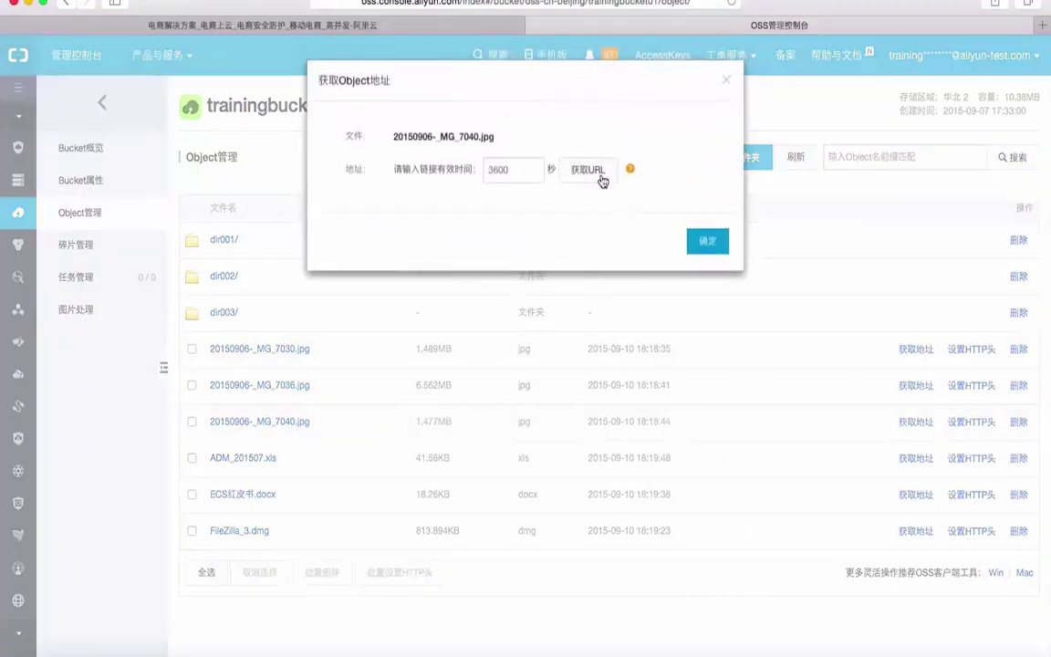
left_click(602, 172)
left_click(540, 172)
left_click(566, 210)
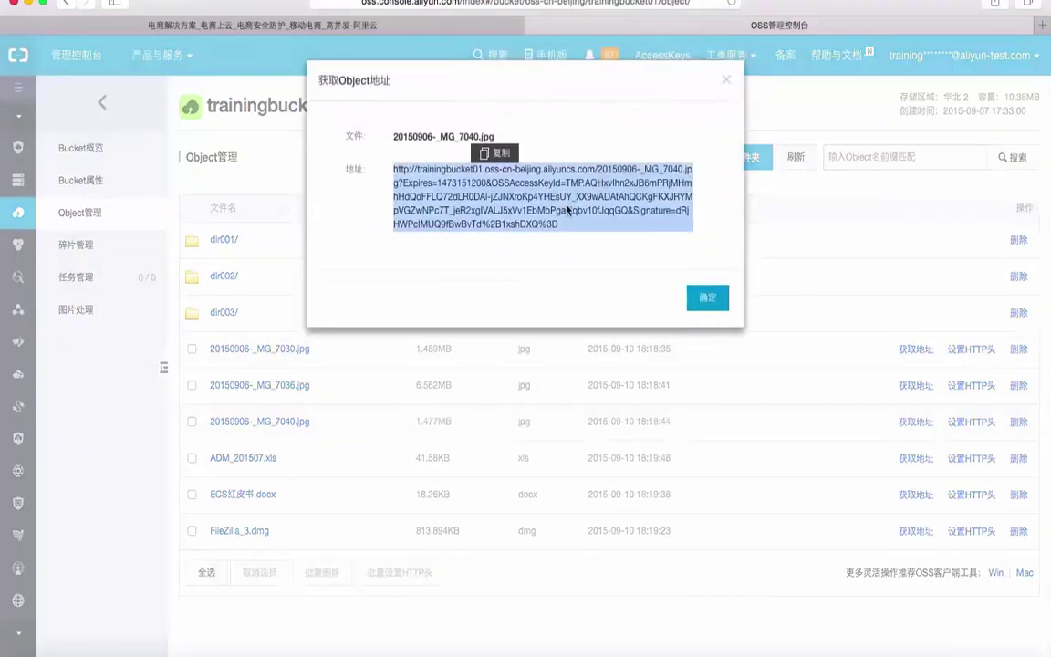
left_click(576, 247)
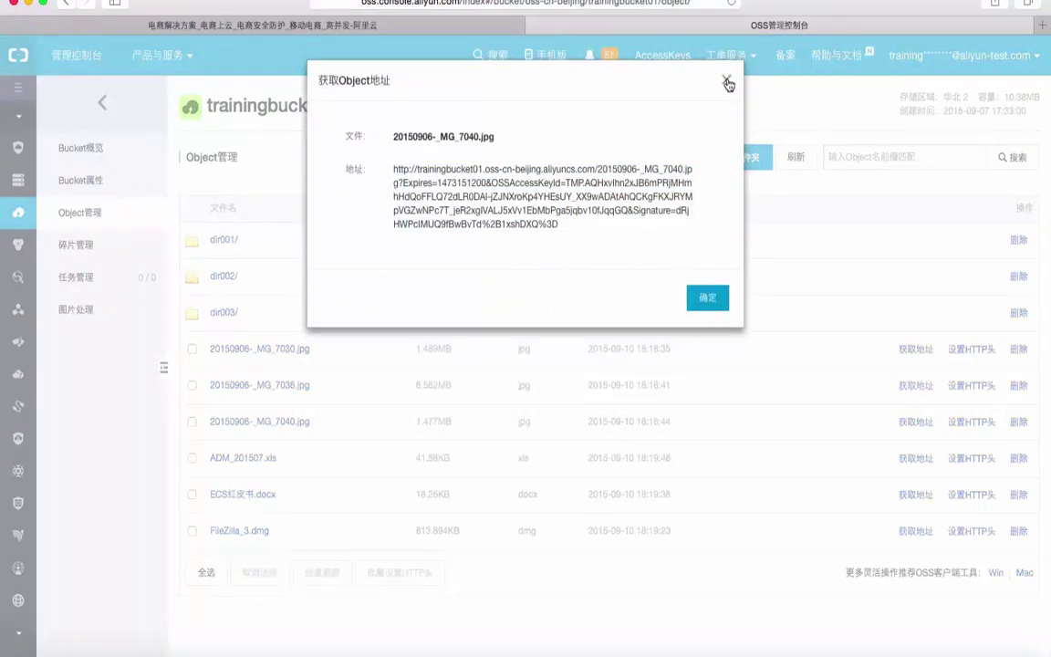
left_click(728, 84)
Generate the URL of 20150906-_MG_7040.jpg with the link validity kept at 3600 seconds, and copy it
left_click(916, 422)
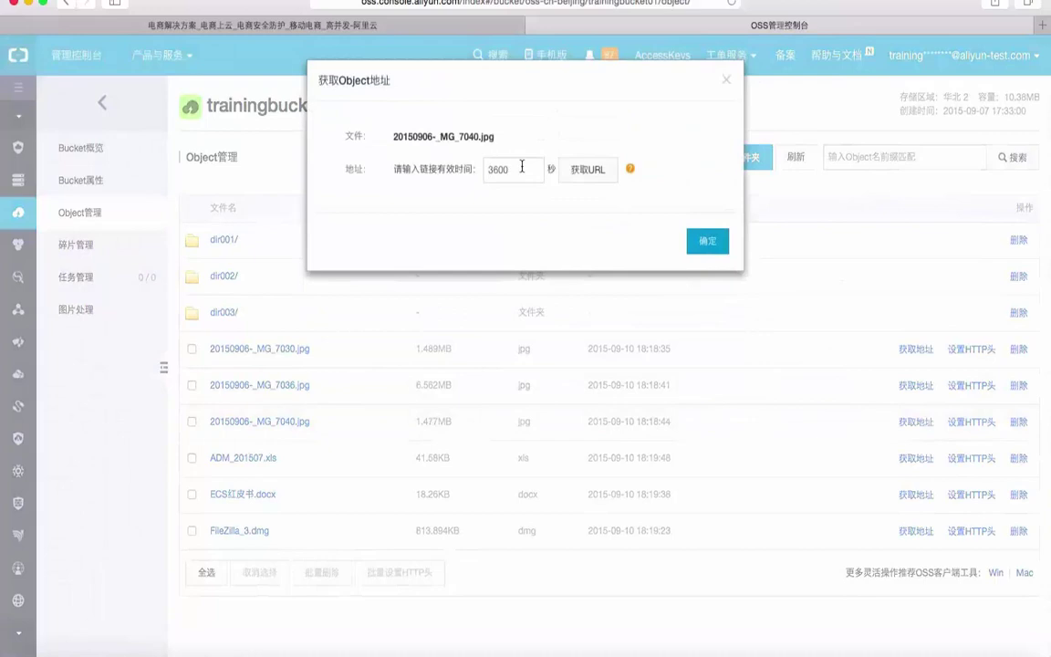
left_click_drag(522, 167, 481, 168)
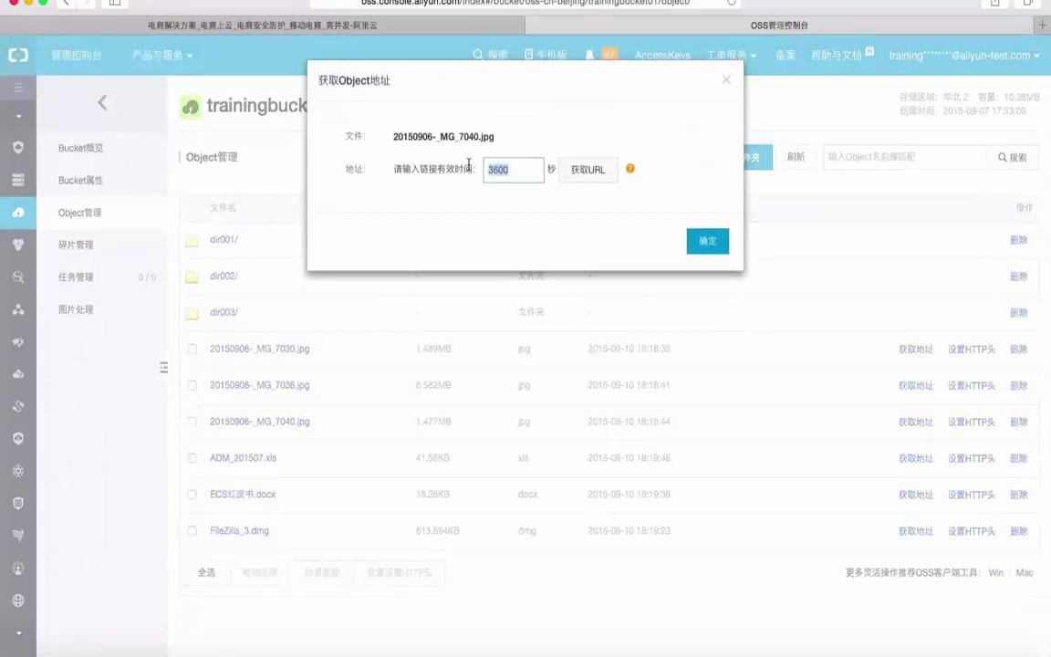
left_click(527, 208)
left_click(590, 172)
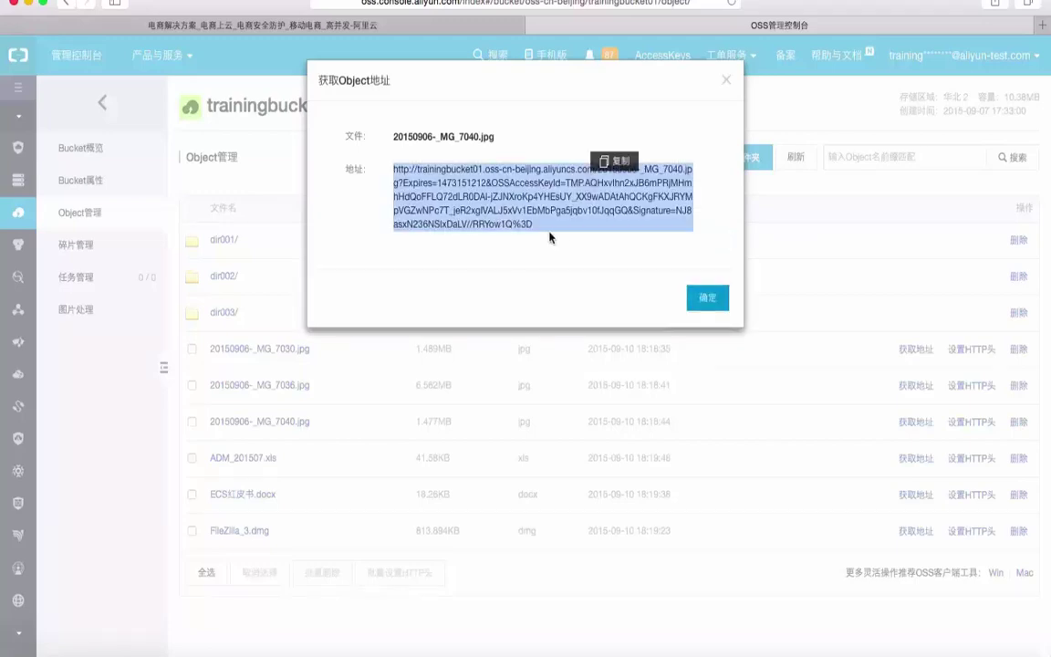
left_click(613, 169)
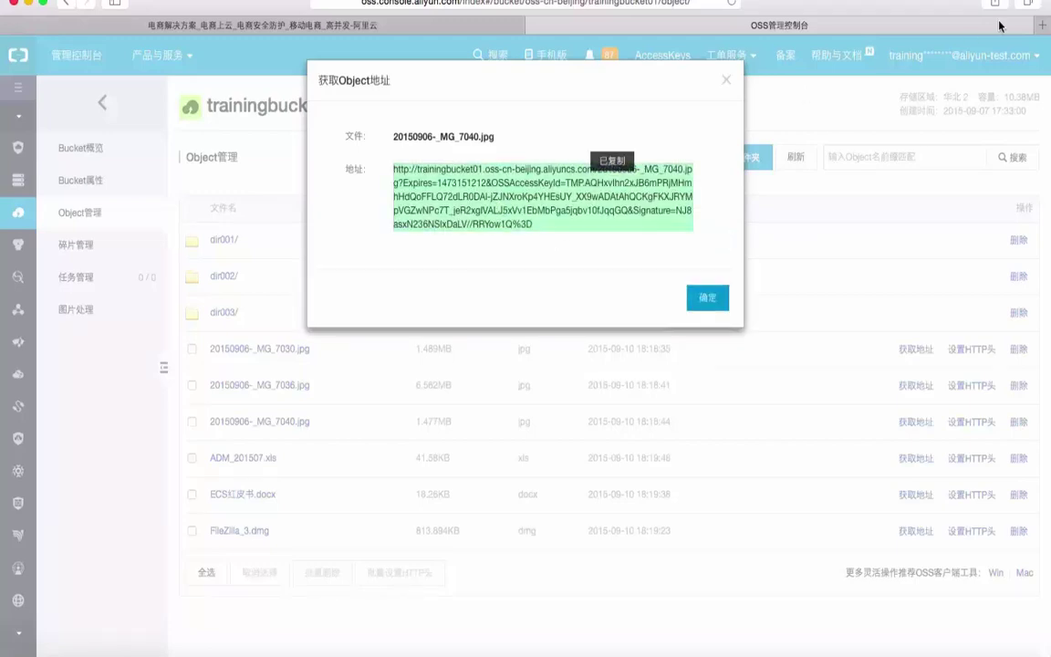
Load the copied signed object URL in a new browser tab to view the image
key("super+t")
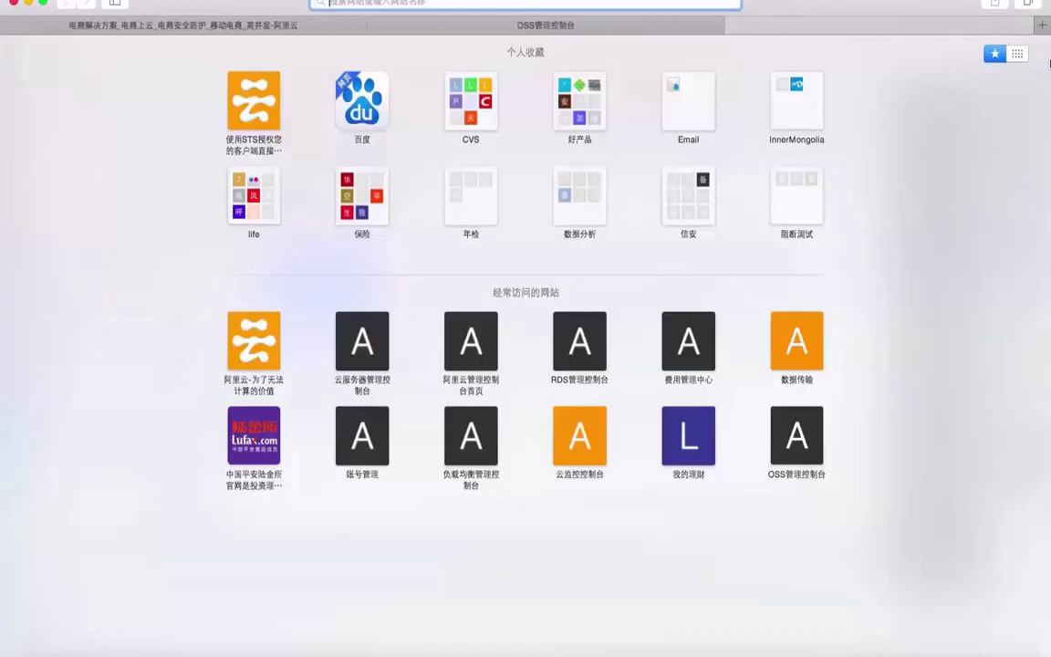
key("super+v")
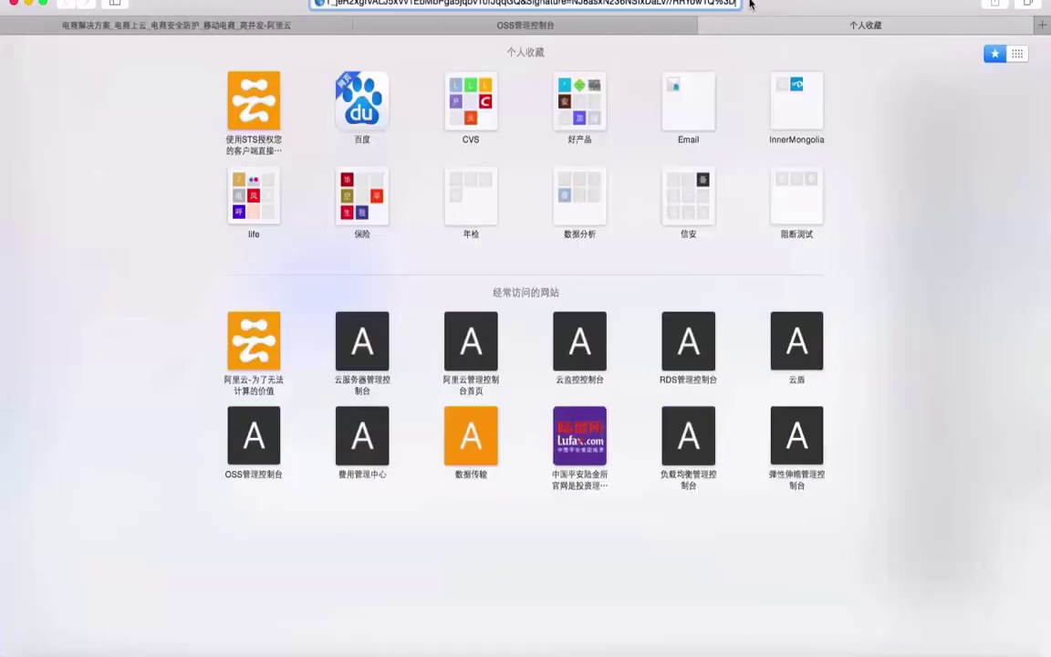
key("Return")
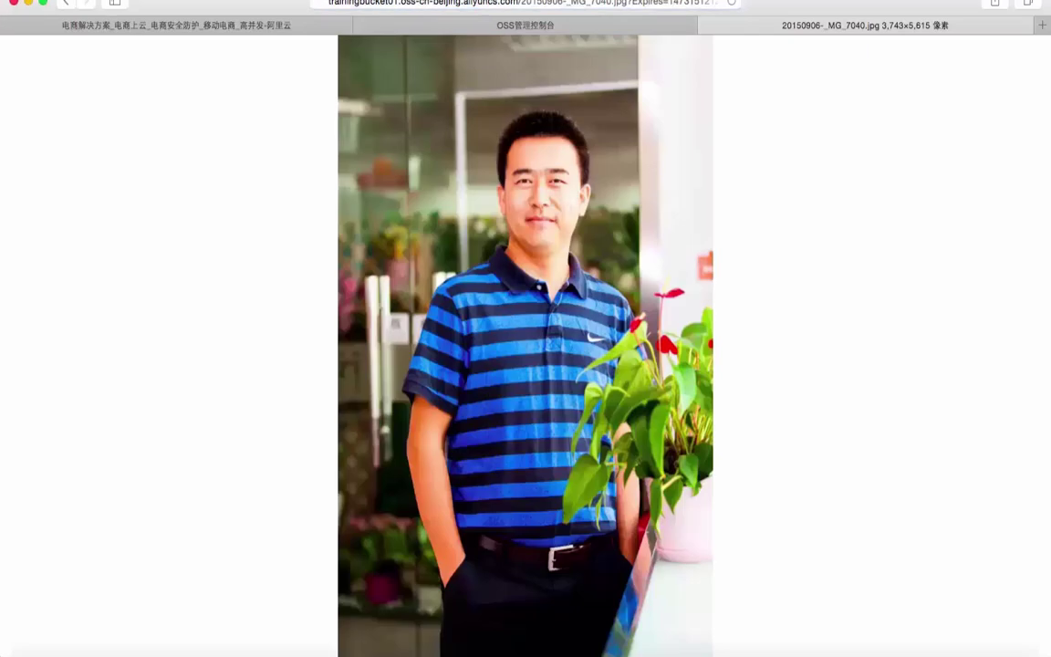
Return to the OSS console, close the object address dialog and go back to the bucket list
left_click(528, 26)
left_click(707, 298)
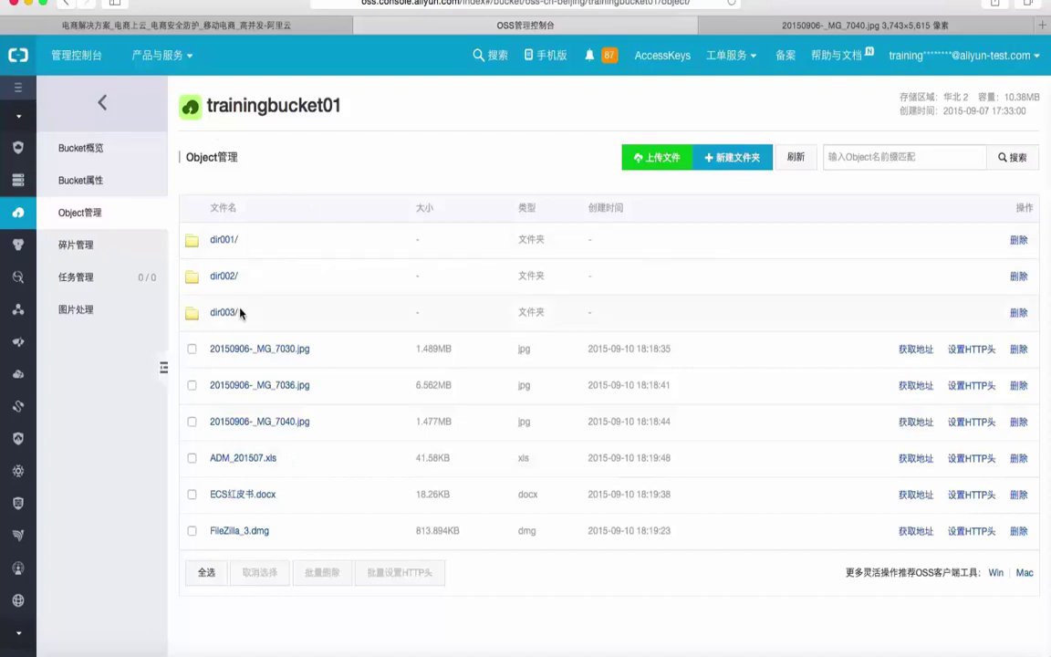
left_click(102, 107)
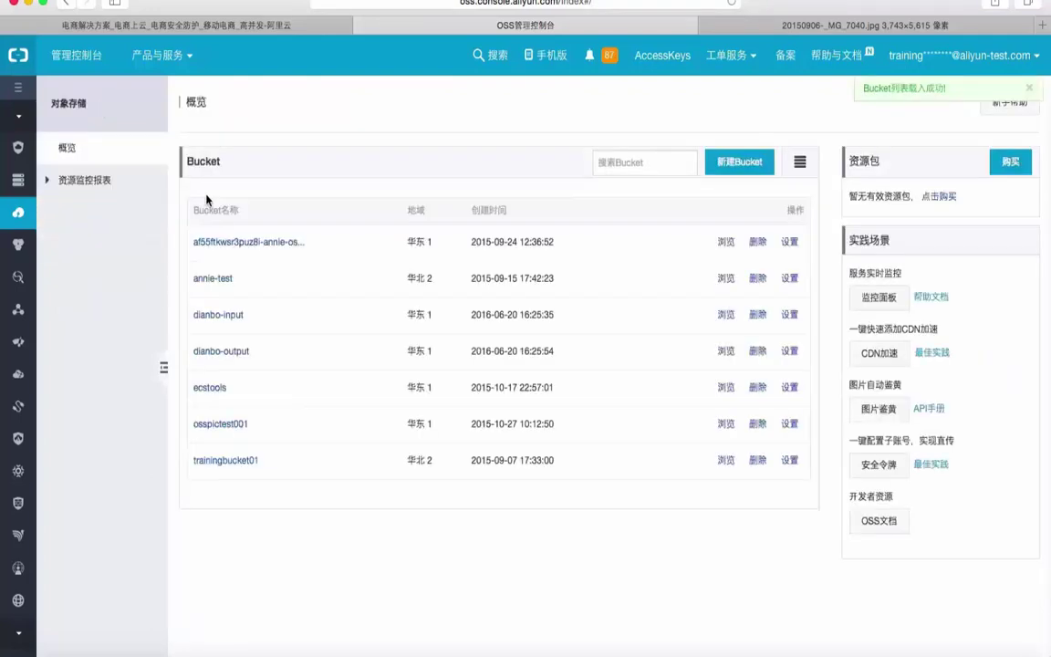
Start creating a new bucket and name it buckettest99887
left_click(741, 162)
left_click(485, 128)
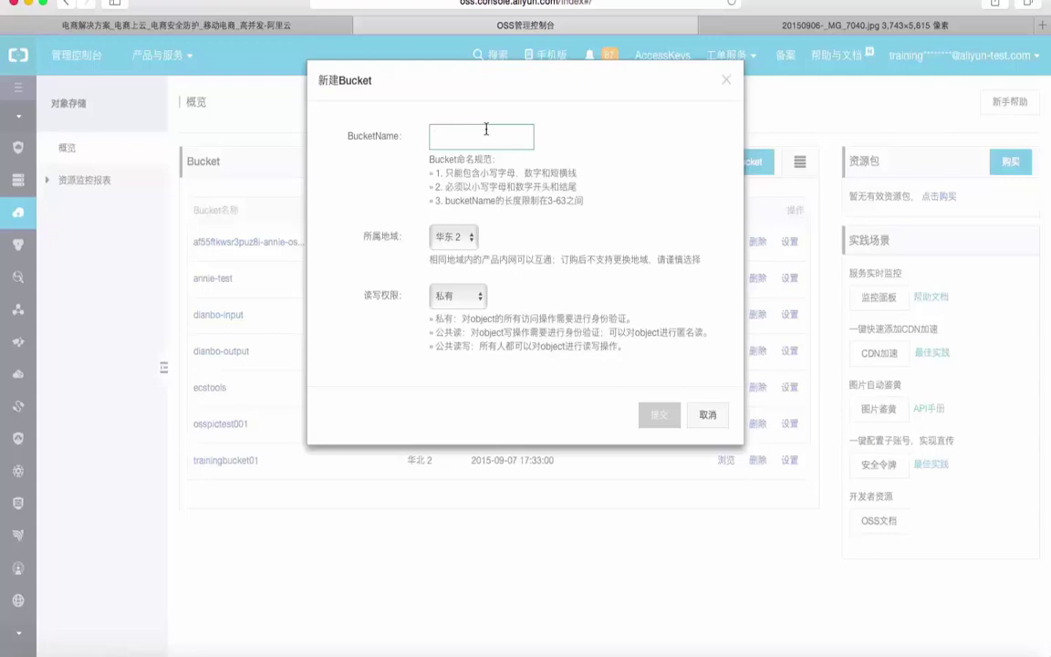
type("bu")
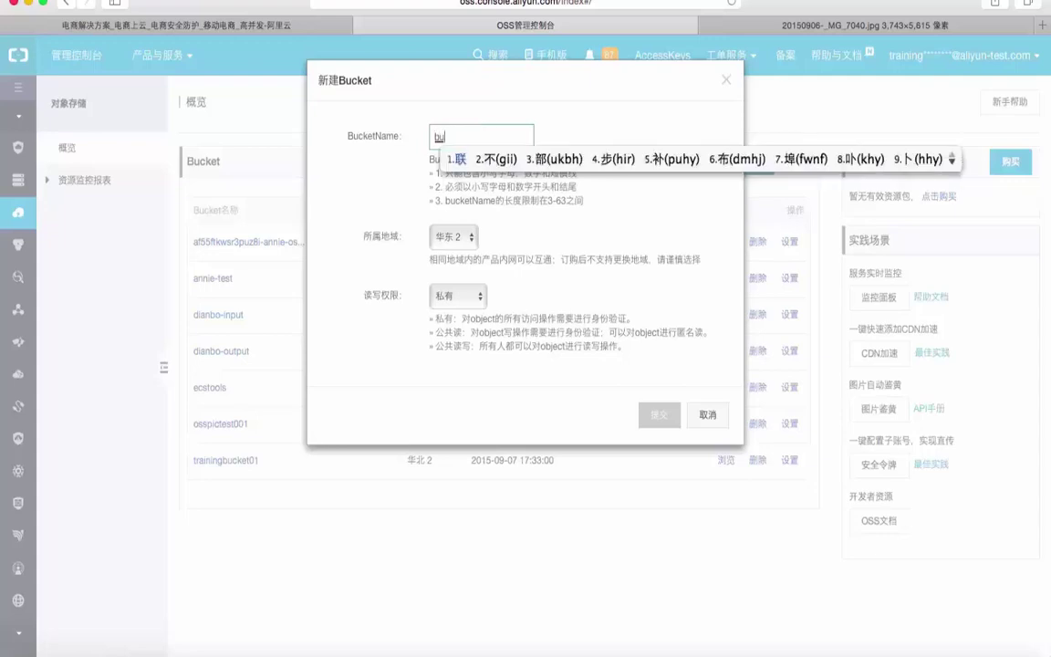
key("shift")
type("c")
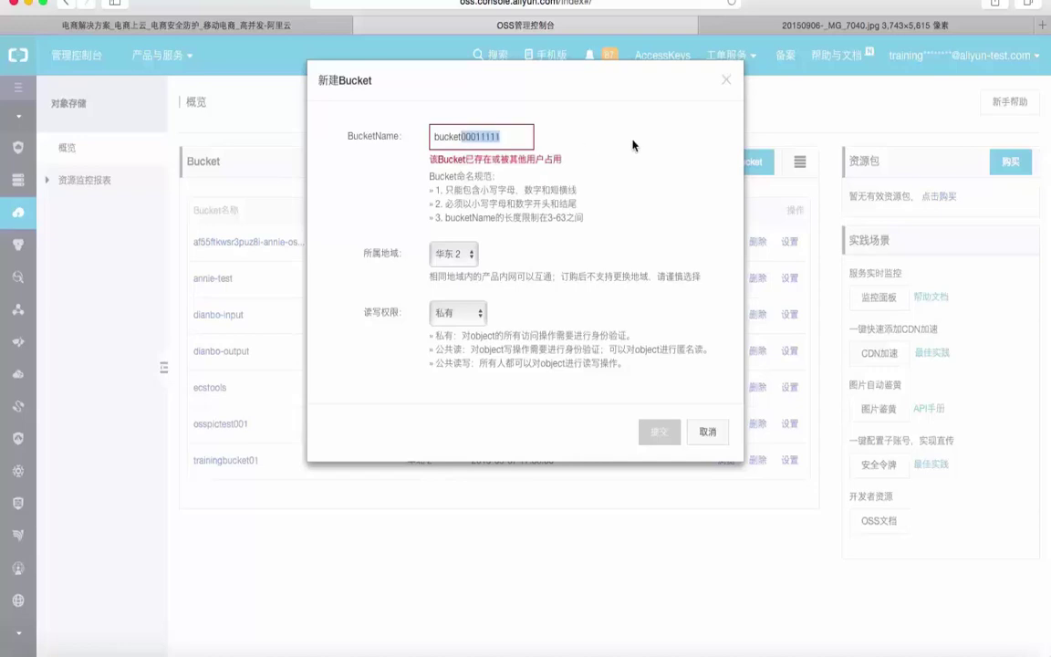
type("kettest99887")
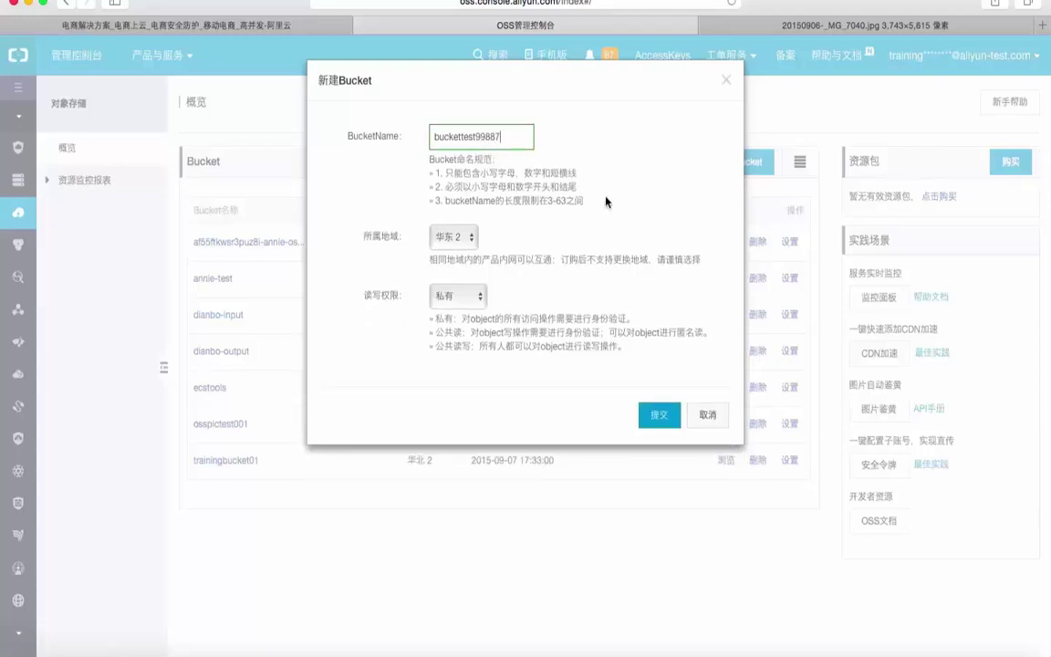
Set the new bucket's region to 华南 1 and its read/write permission to 公共读写
left_click(456, 240)
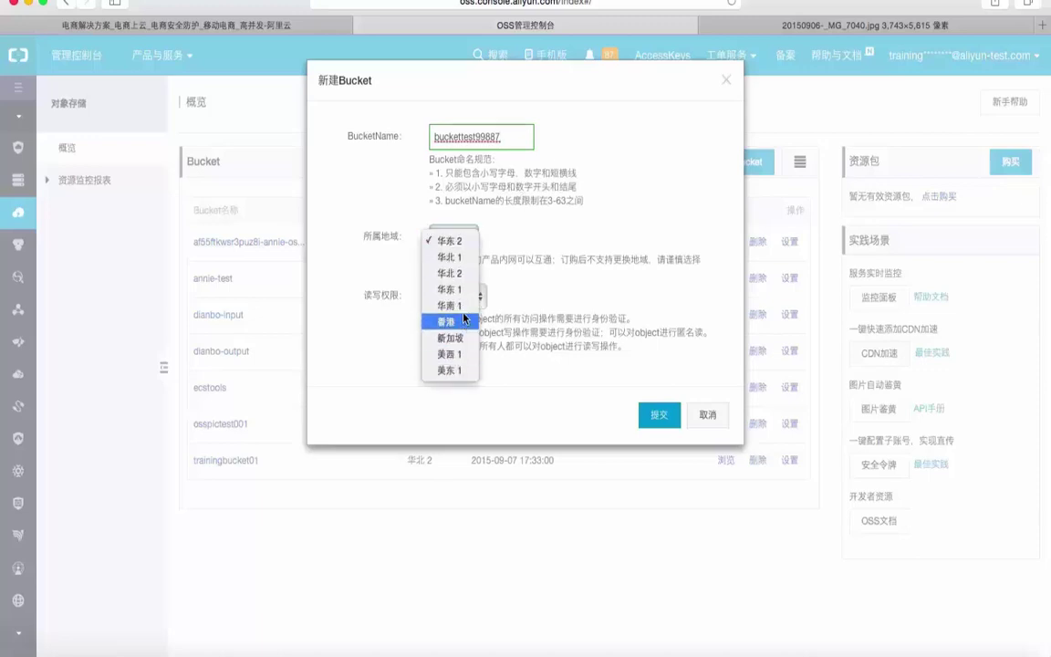
left_click(461, 305)
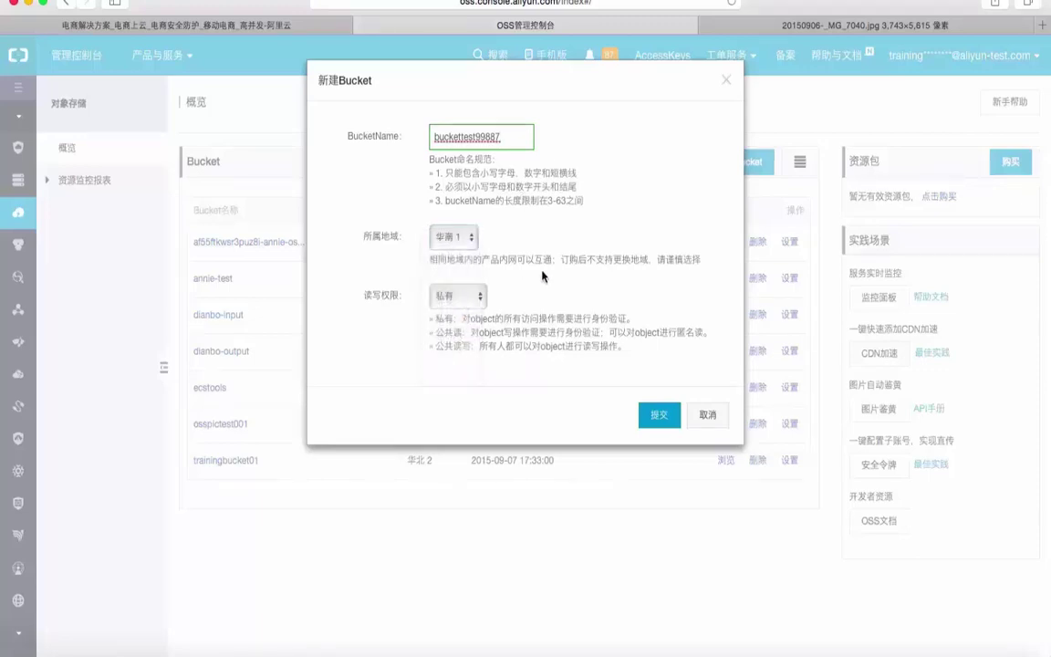
left_click(452, 301)
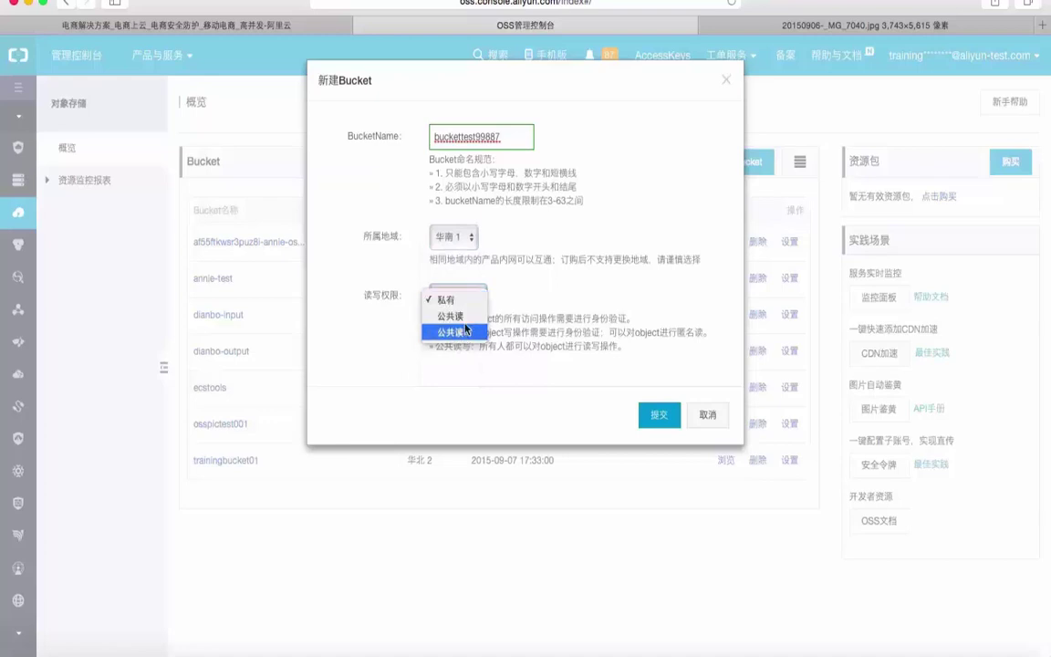
left_click(457, 332)
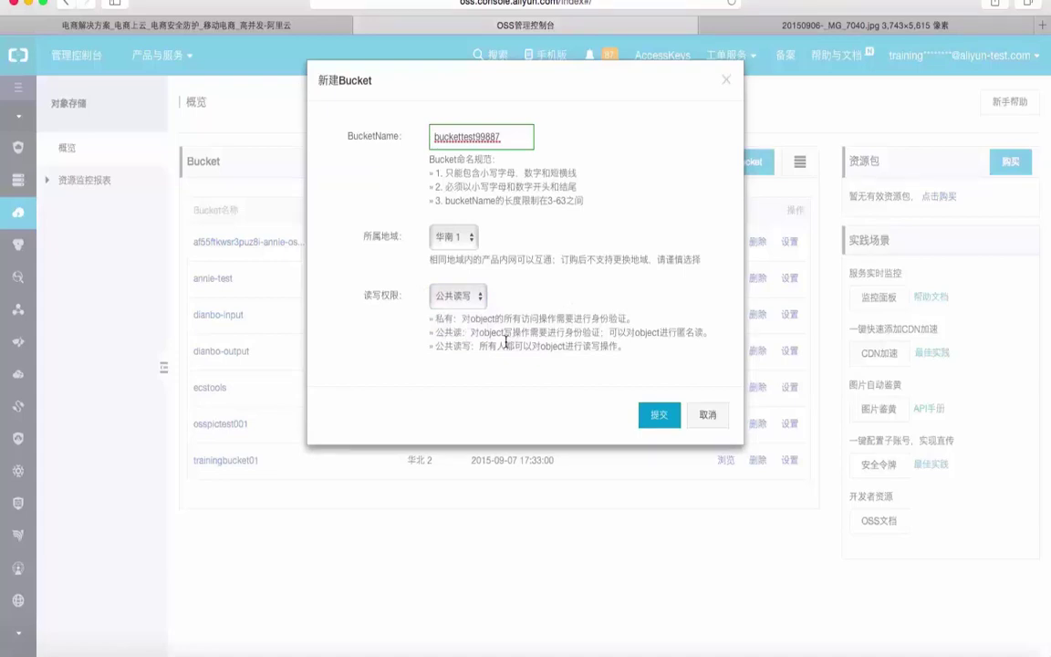
Read through the descriptions of the 私有, 公共读 and 公共读写 permissions for the new bucket
left_click_drag(491, 318, 628, 317)
left_click(629, 317)
left_click(495, 319)
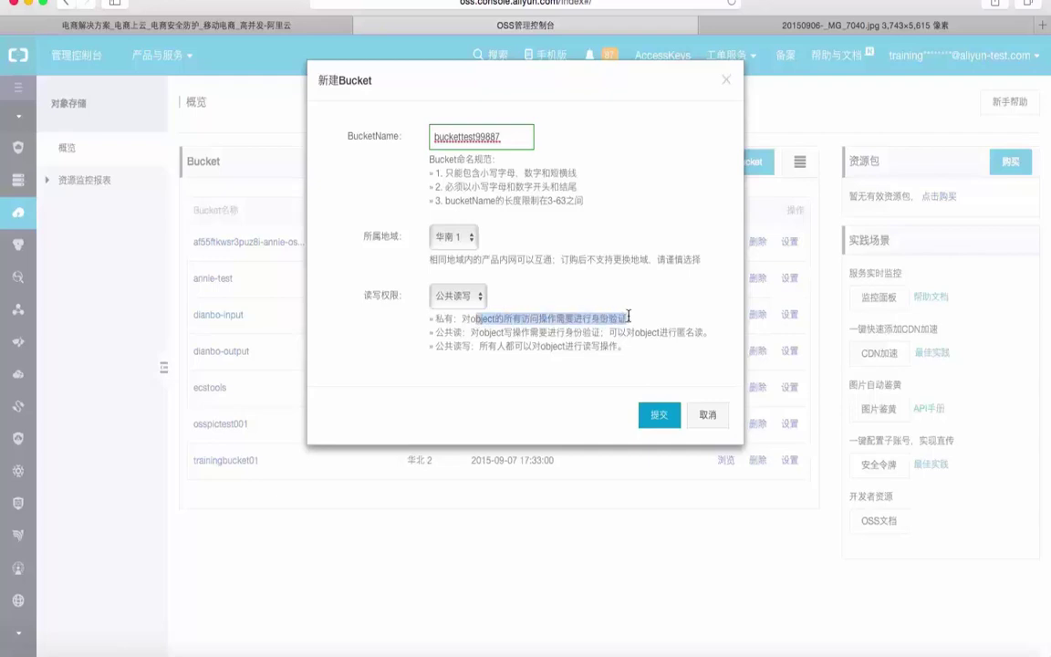
left_click(498, 332)
left_click_drag(497, 333, 704, 332)
left_click(707, 331)
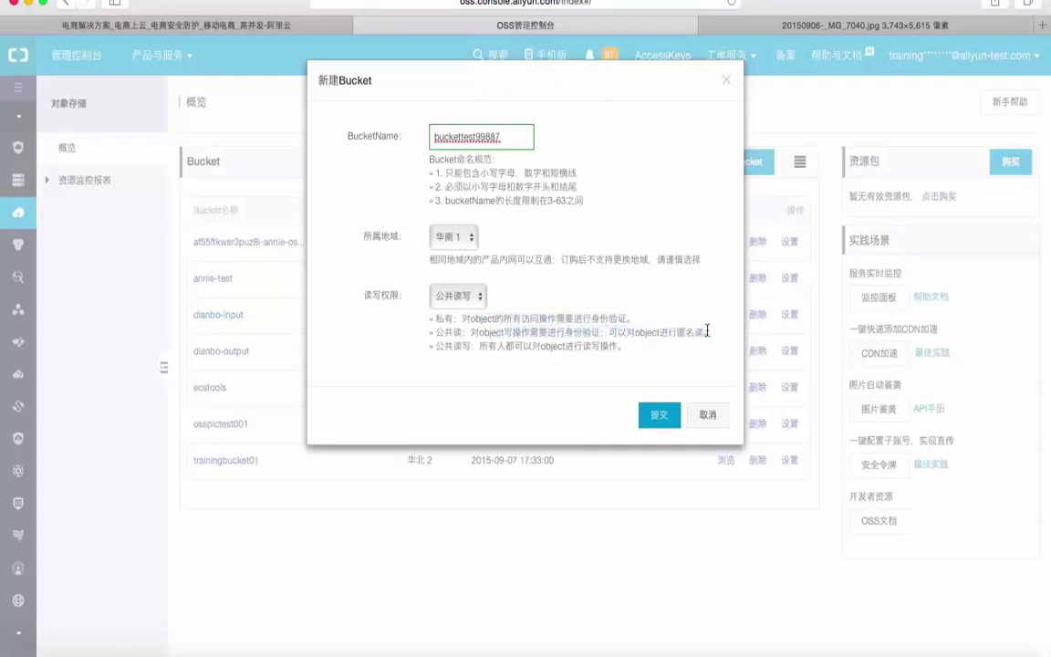
left_click_drag(523, 346, 634, 344)
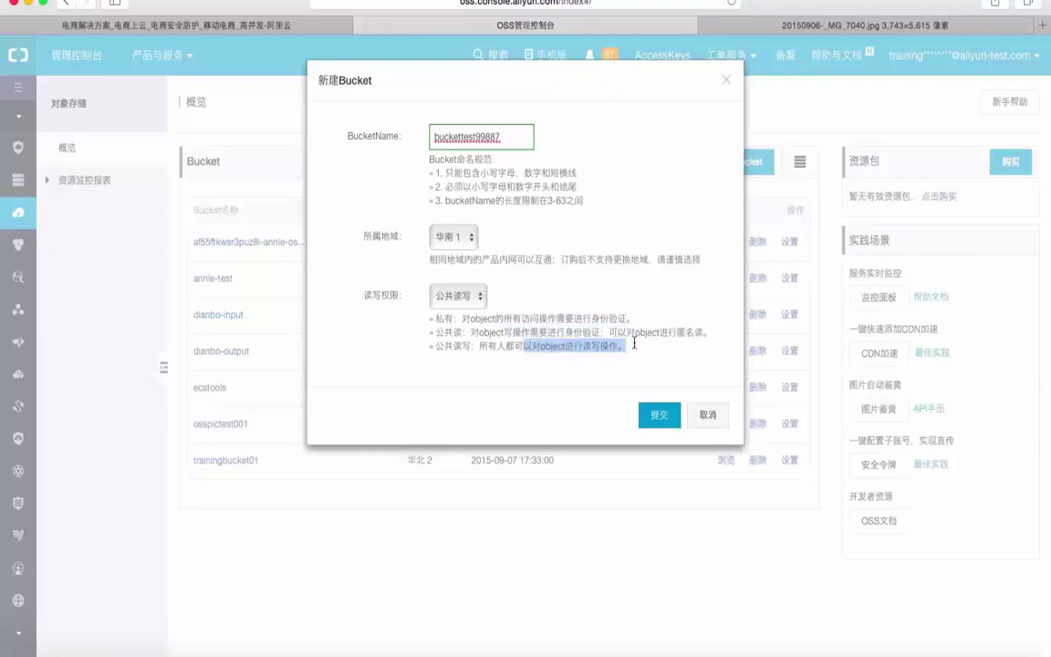
left_click(635, 344)
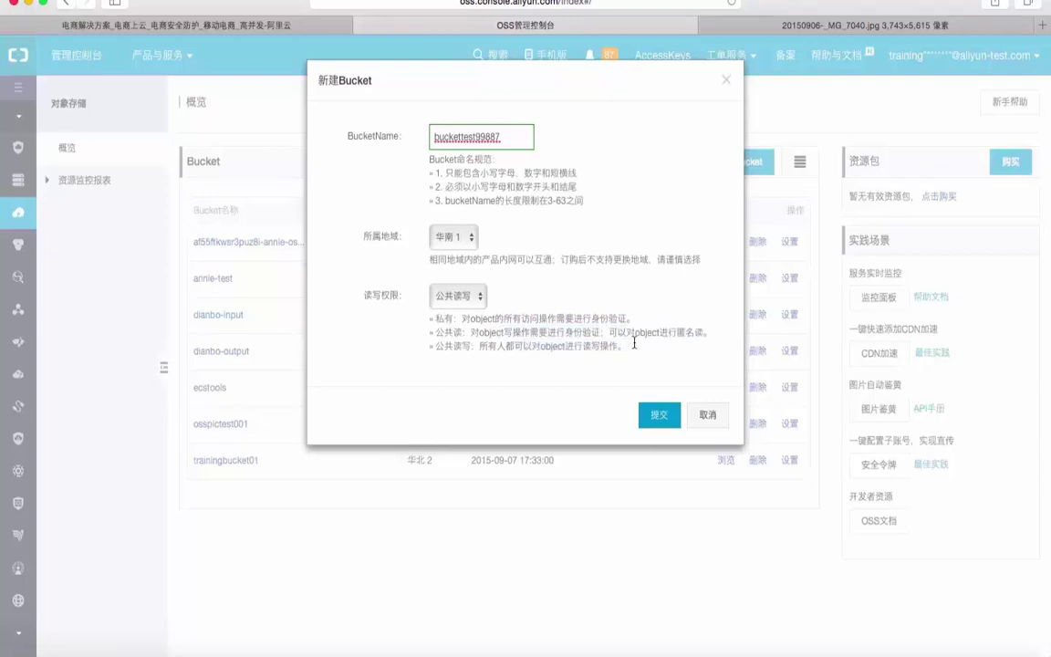
Choose the read/write permission for buckettest99887 again and submit the new bucket
left_click(472, 298)
left_click(453, 285)
left_click(660, 418)
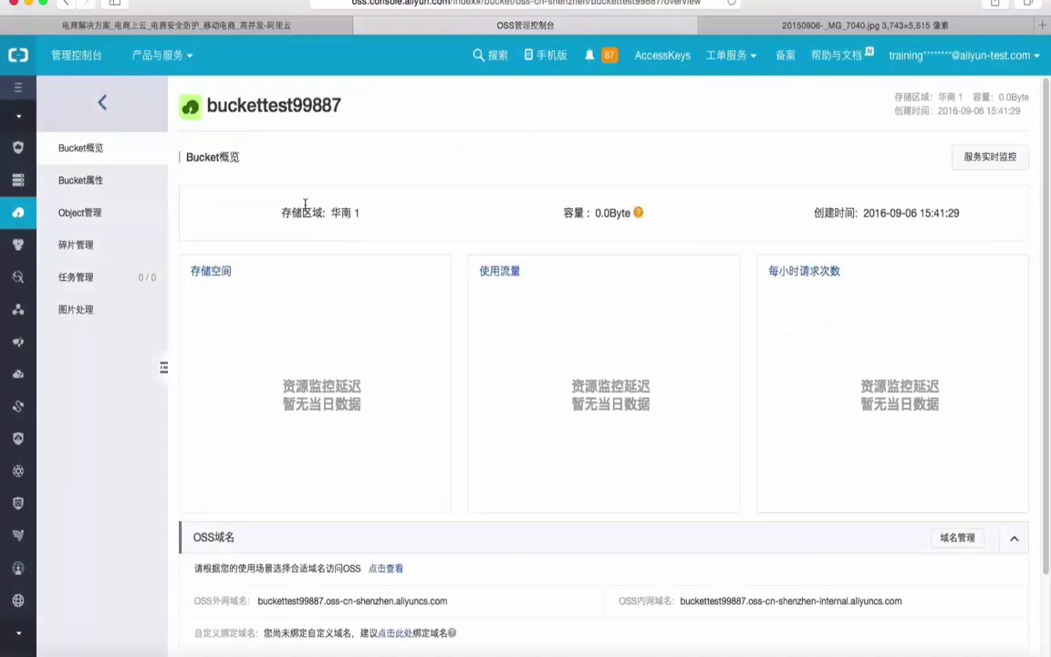
Go back to the bucket list, reopen buckettest99887 and view its read/write permission settings
left_click(103, 106)
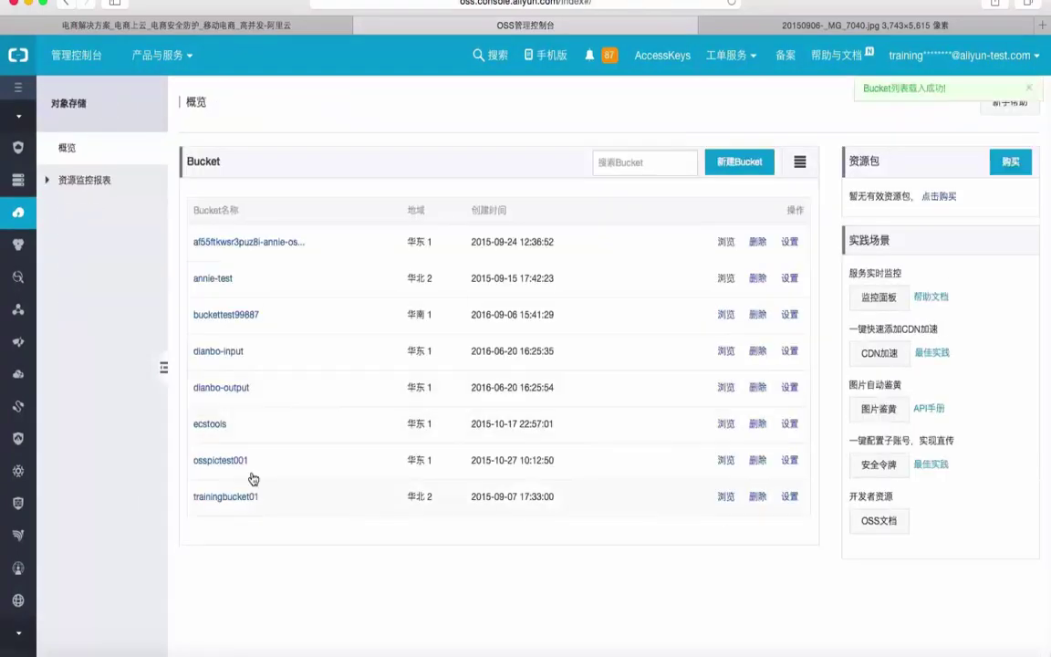
left_click(237, 317)
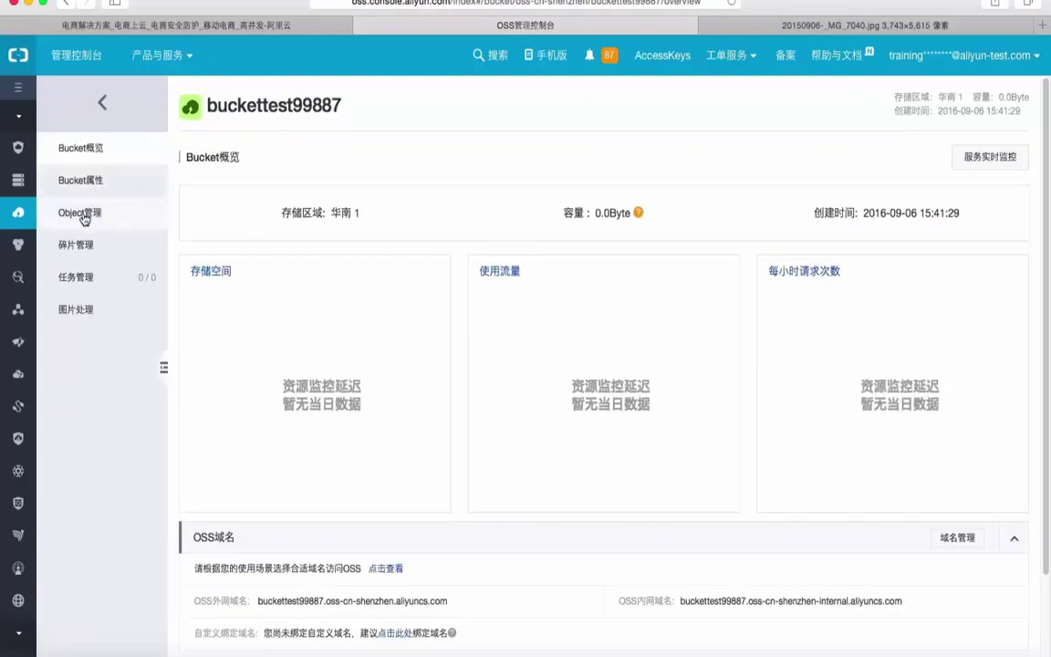
left_click(82, 183)
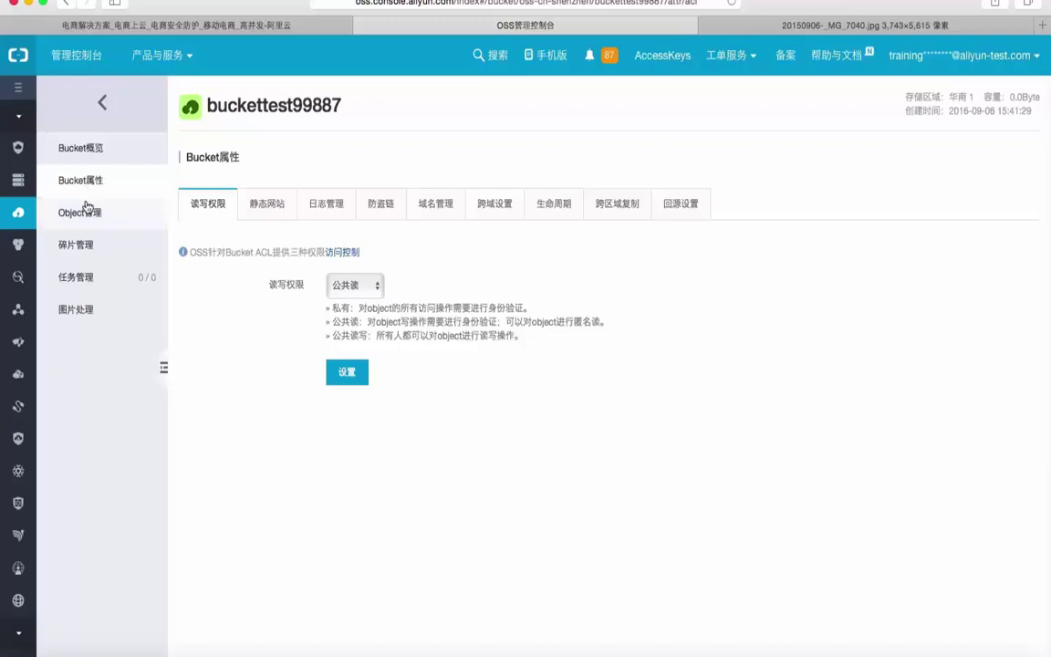
Create a folder named dir001 among the objects of buckettest99887
left_click(82, 214)
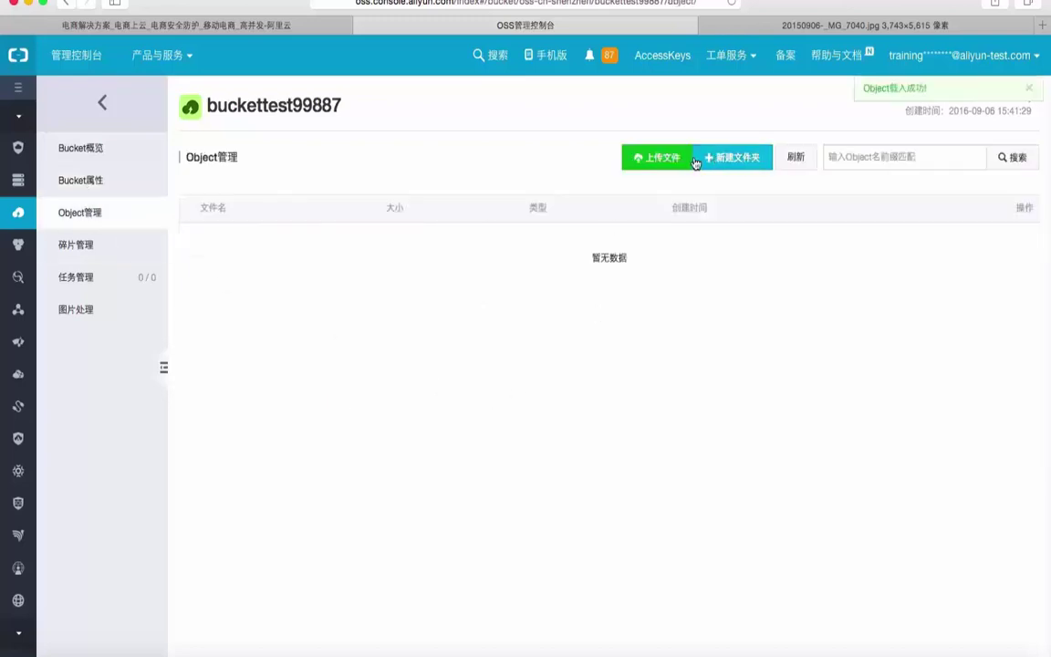
left_click(730, 157)
left_click(477, 136)
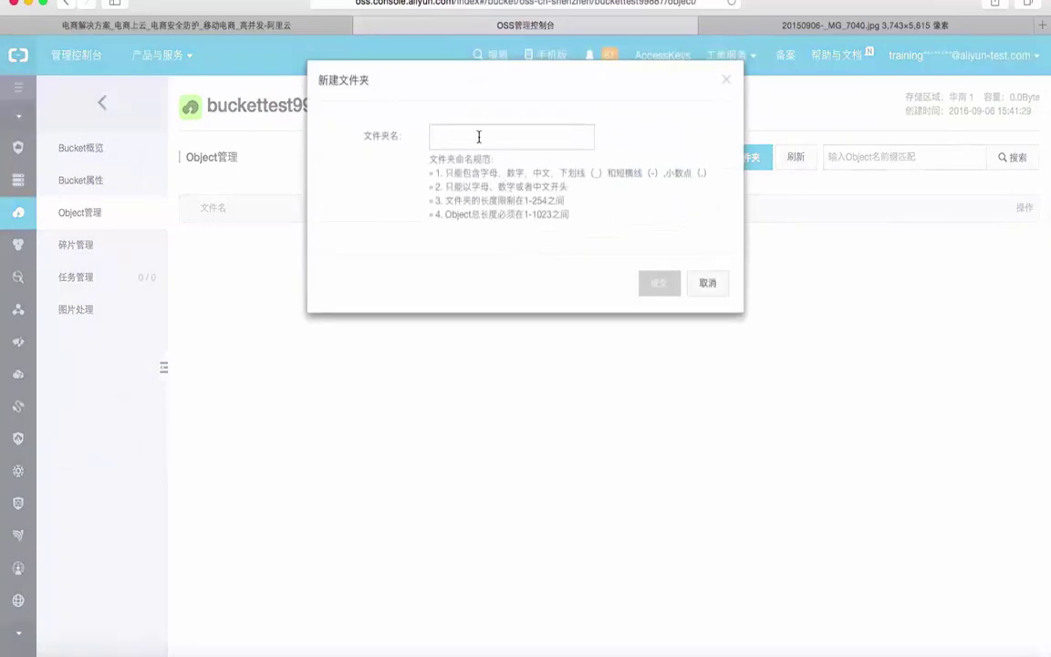
type("dir001")
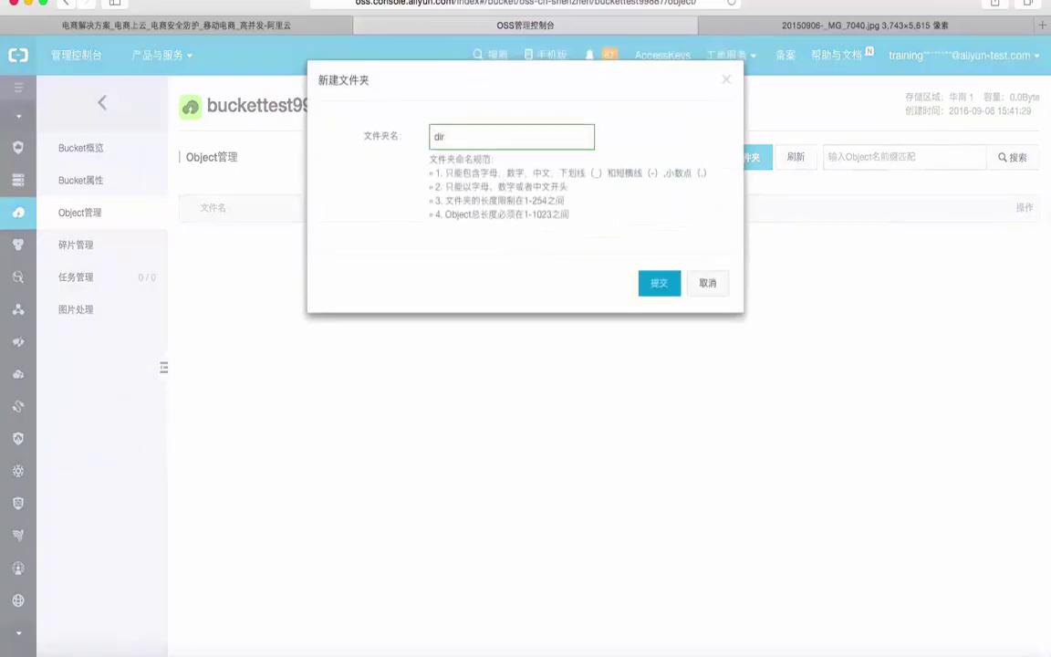
left_click(659, 282)
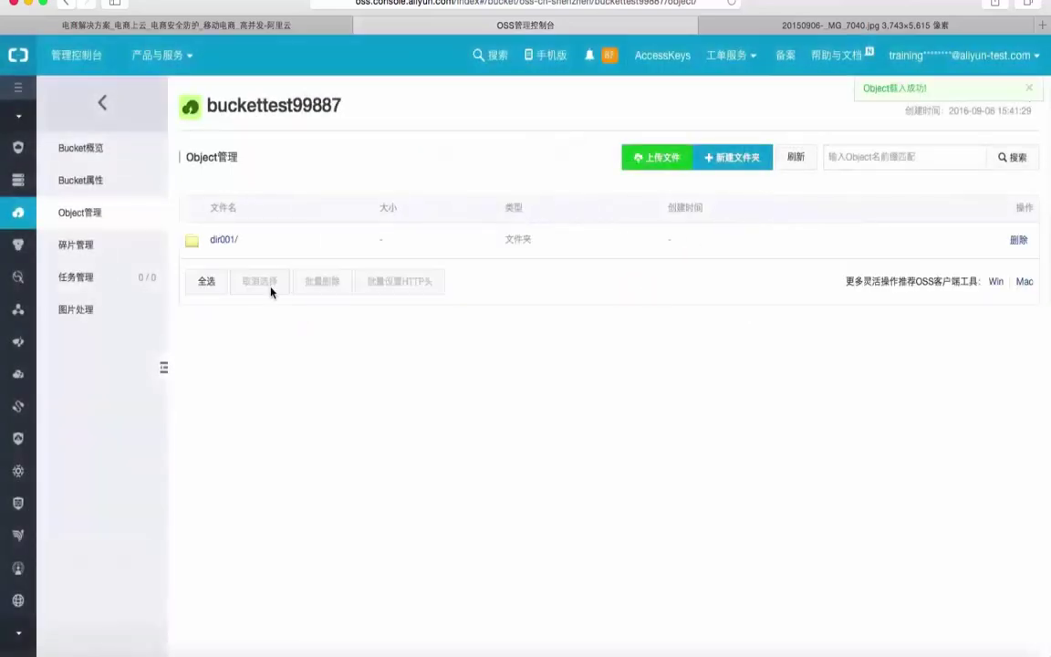
Upload the file 我的课表.pdf into the dir001/ folder and check its upload task
left_click(223, 240)
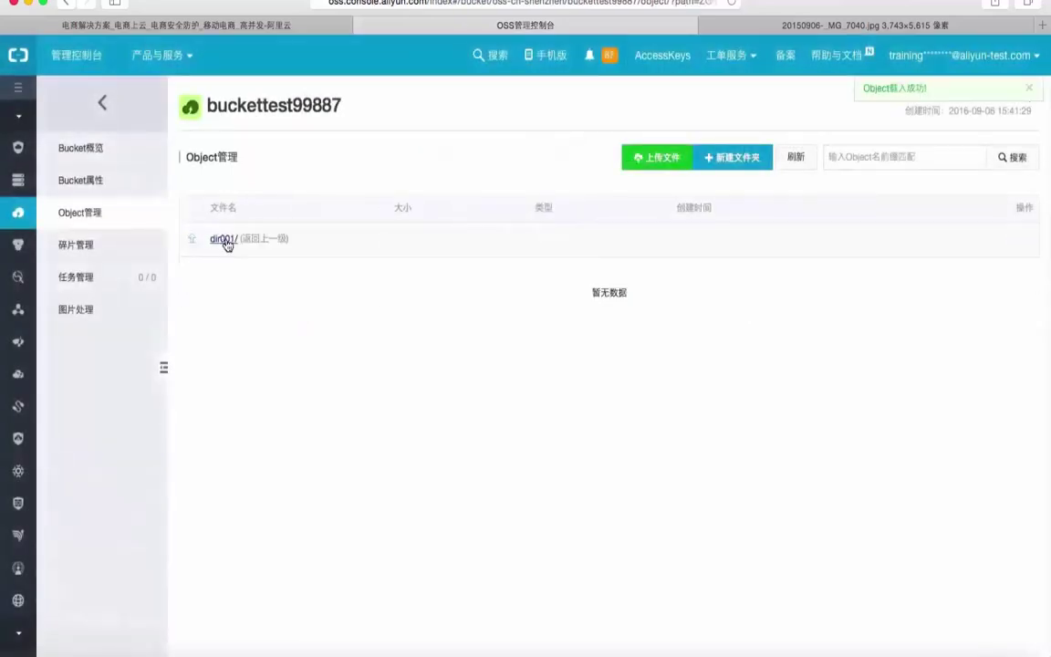
left_click(656, 164)
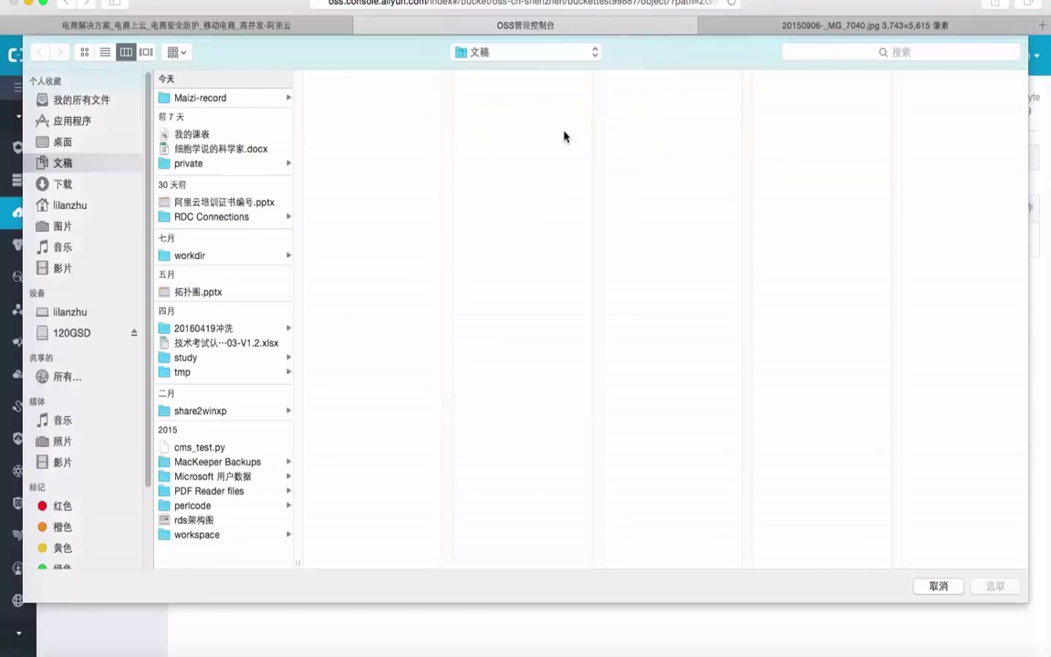
left_click(192, 134)
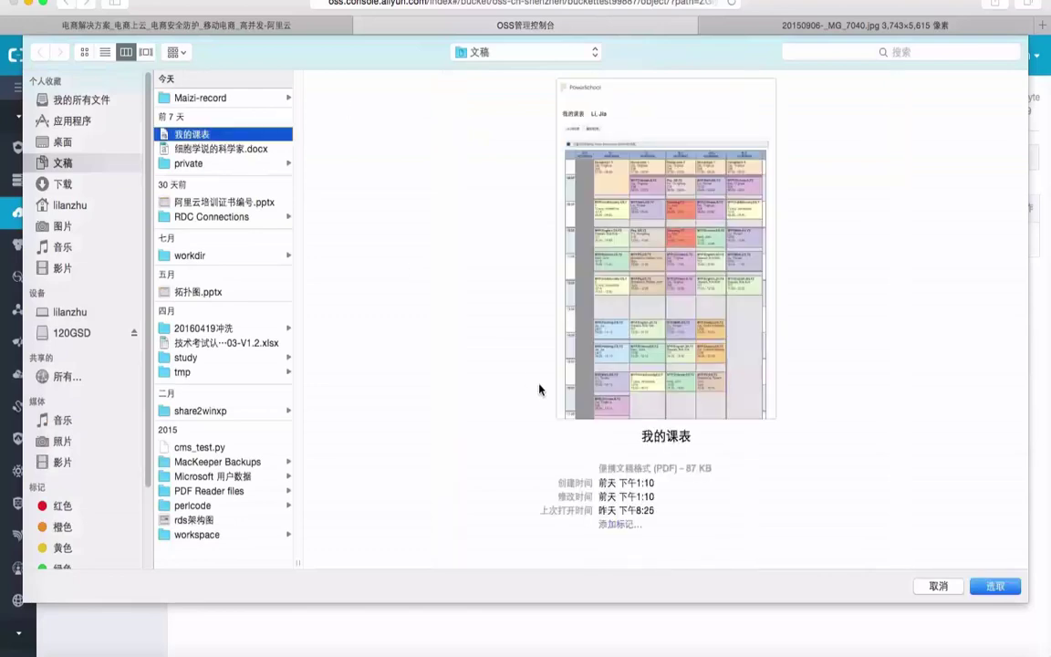
left_click(994, 586)
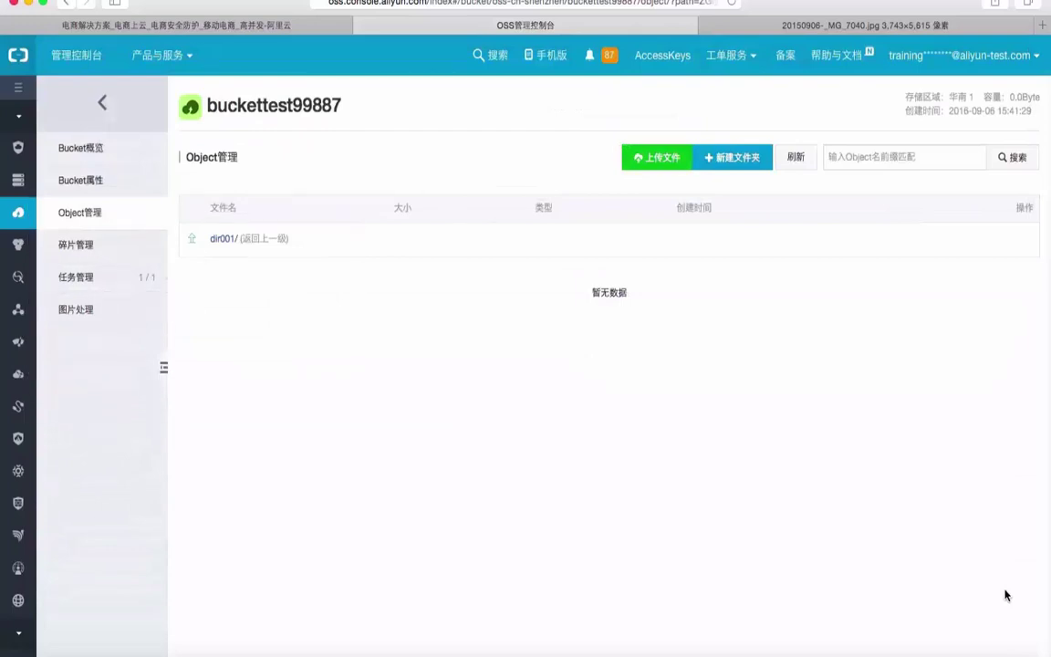
left_click(99, 277)
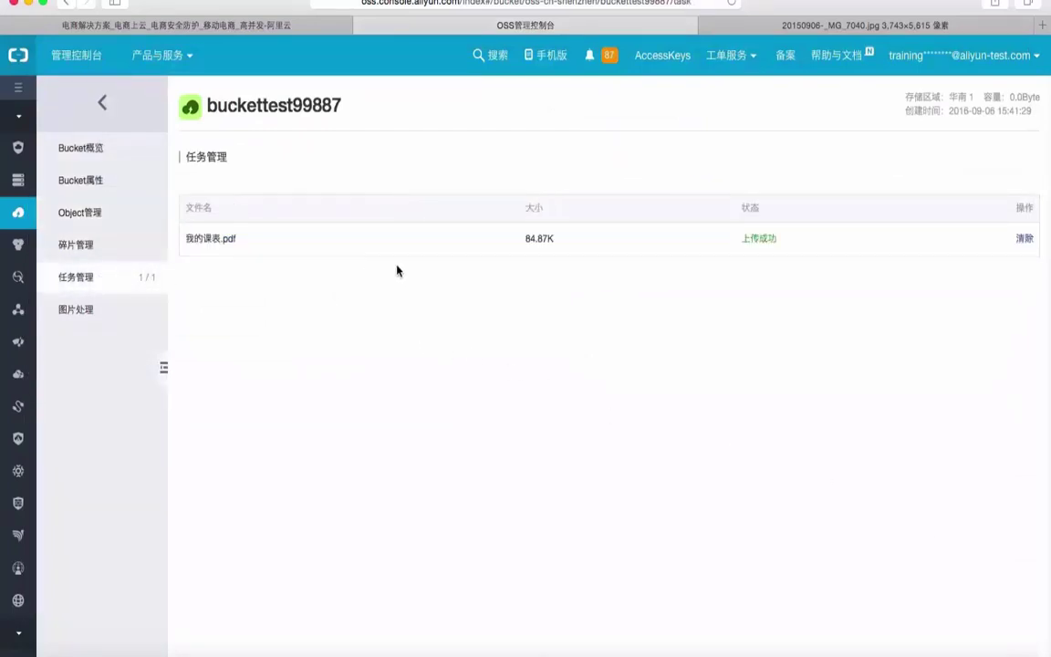
Return to the dir001/ folder, preview the details of 我的课表.pdf and copy its file address
left_click(92, 215)
left_click(226, 241)
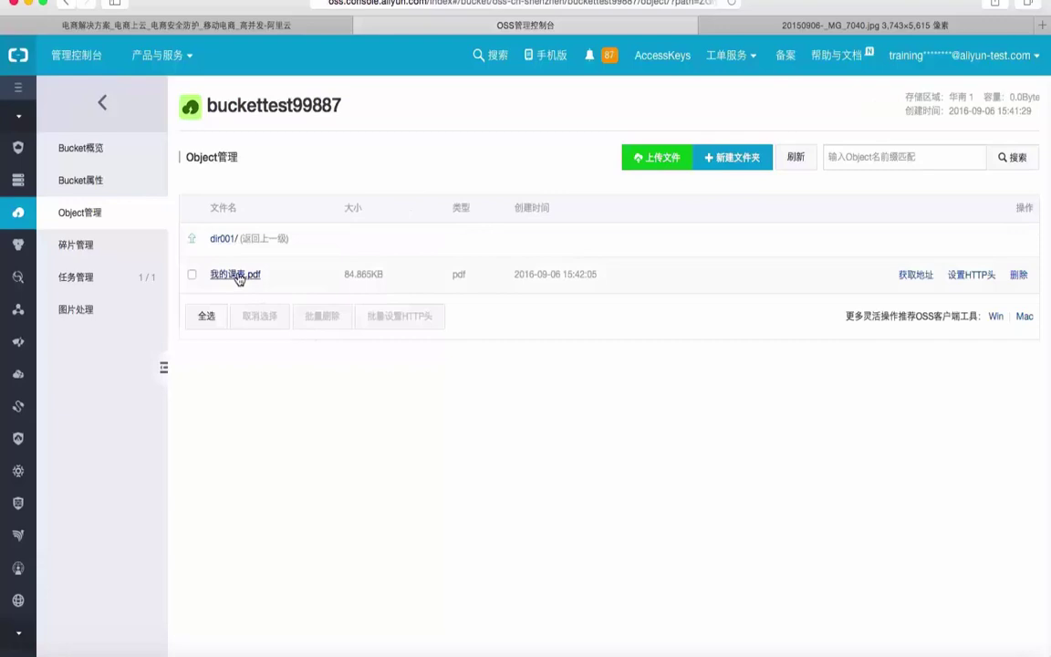
left_click(240, 275)
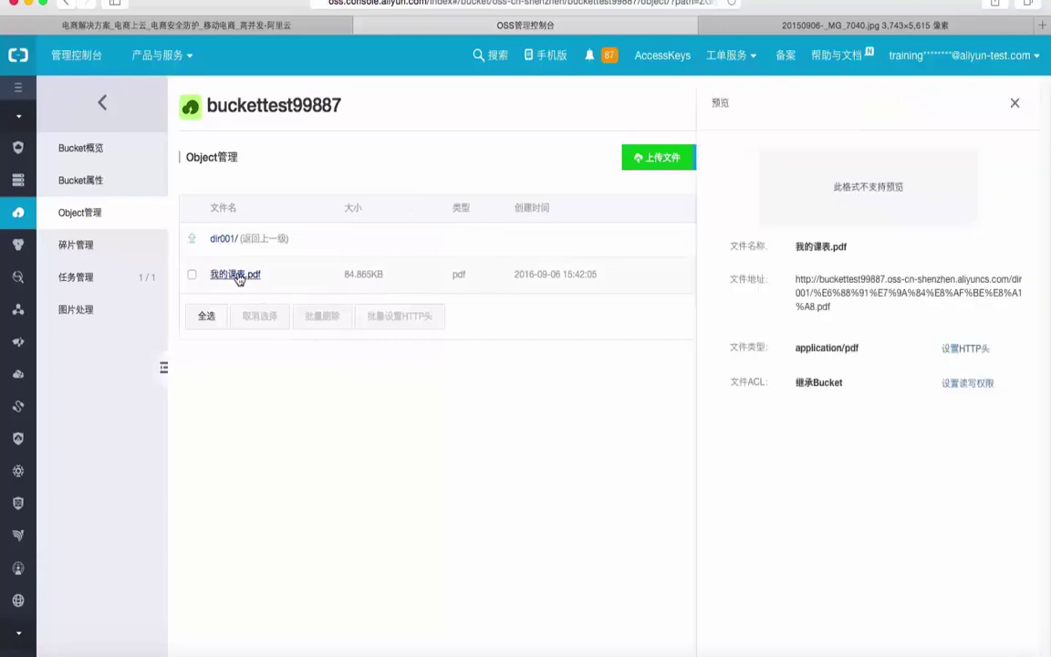
left_click(826, 278)
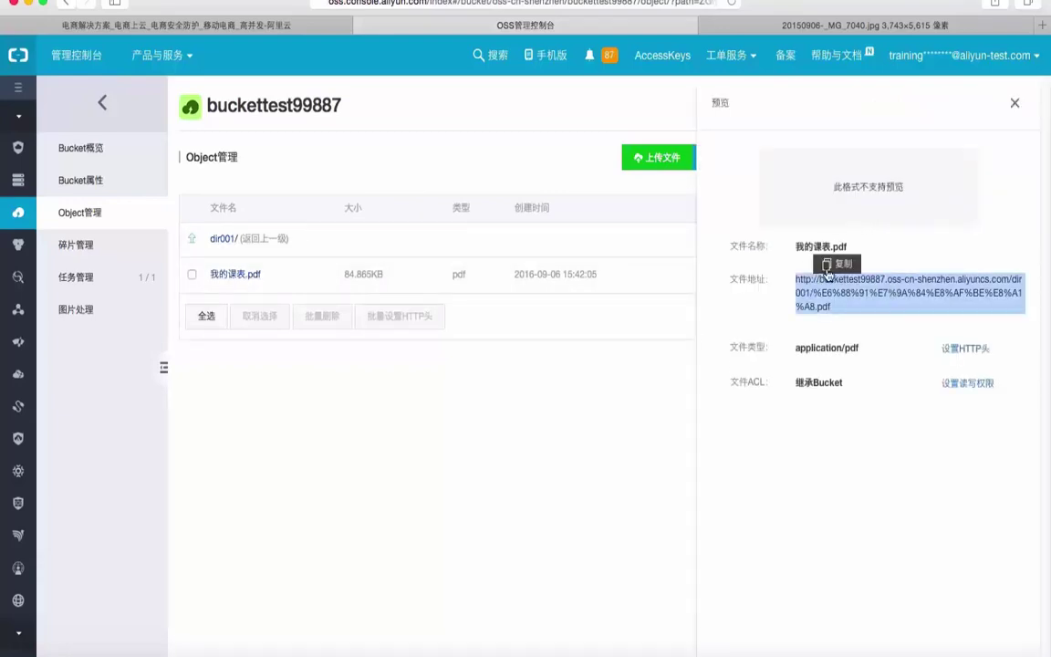
left_click(826, 265)
left_click(848, 274)
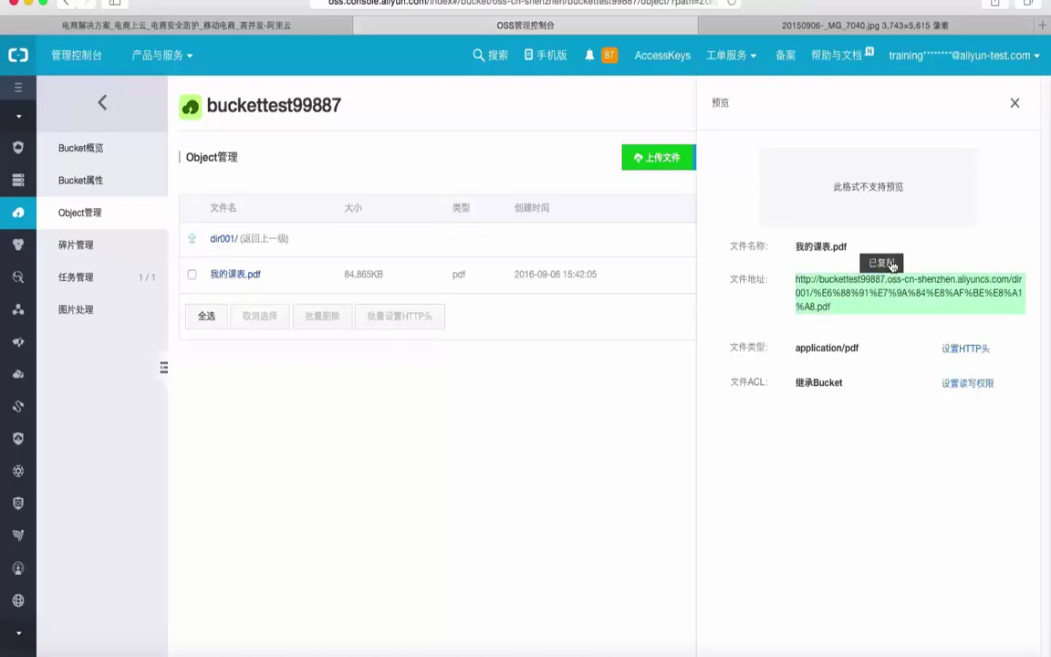
left_click(1015, 103)
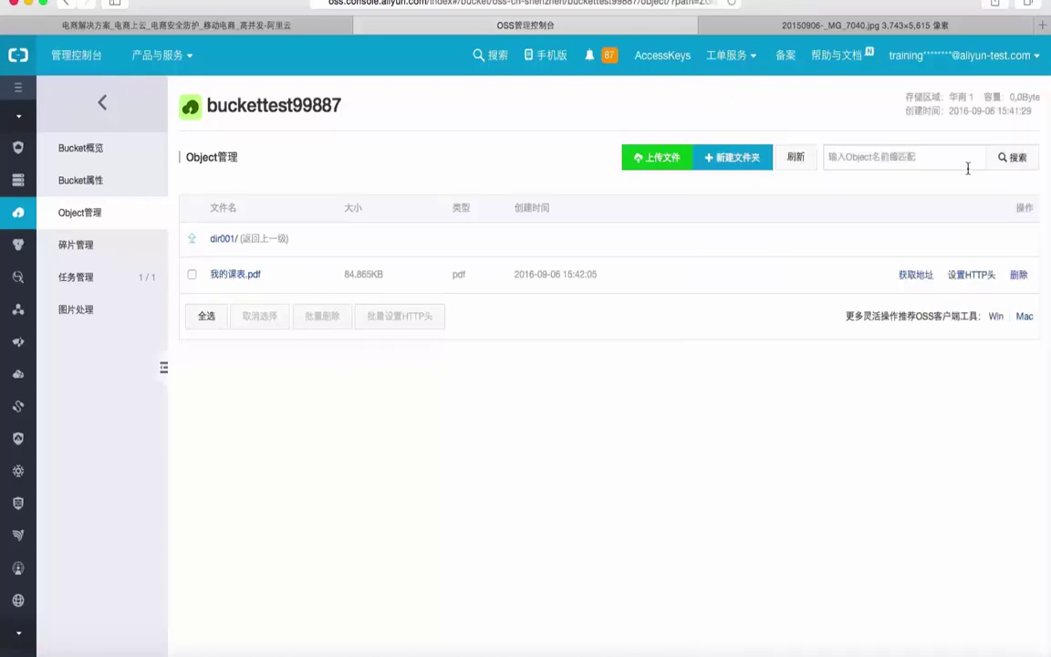
Get the object address of 我的课表.pdf from its file entry, copy it and close the address dialog
left_click(916, 274)
triple_click(563, 180)
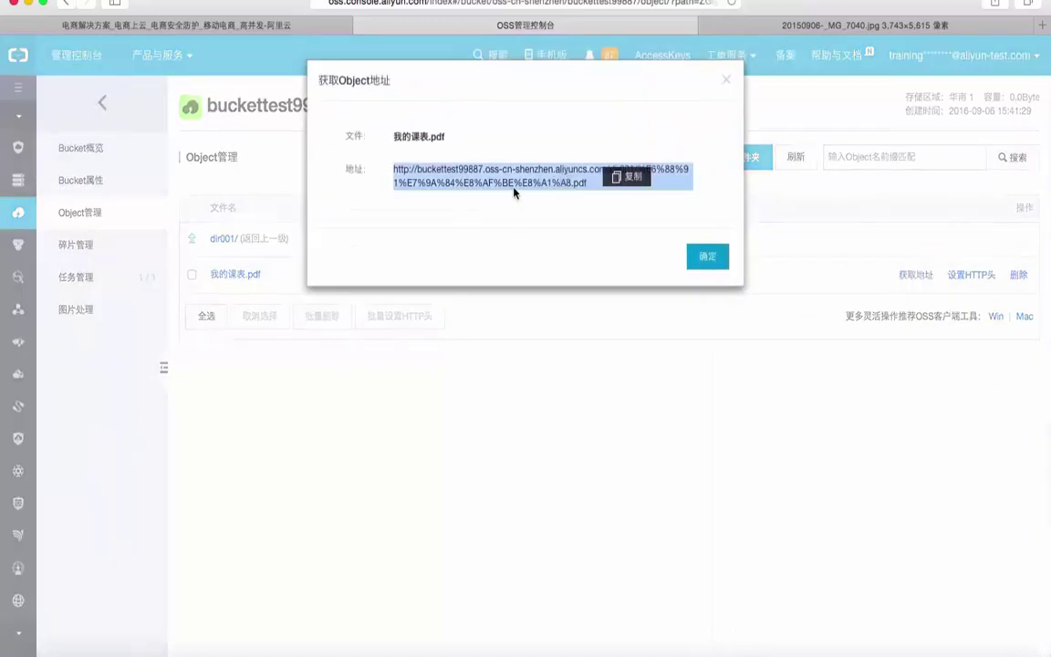
left_click(636, 193)
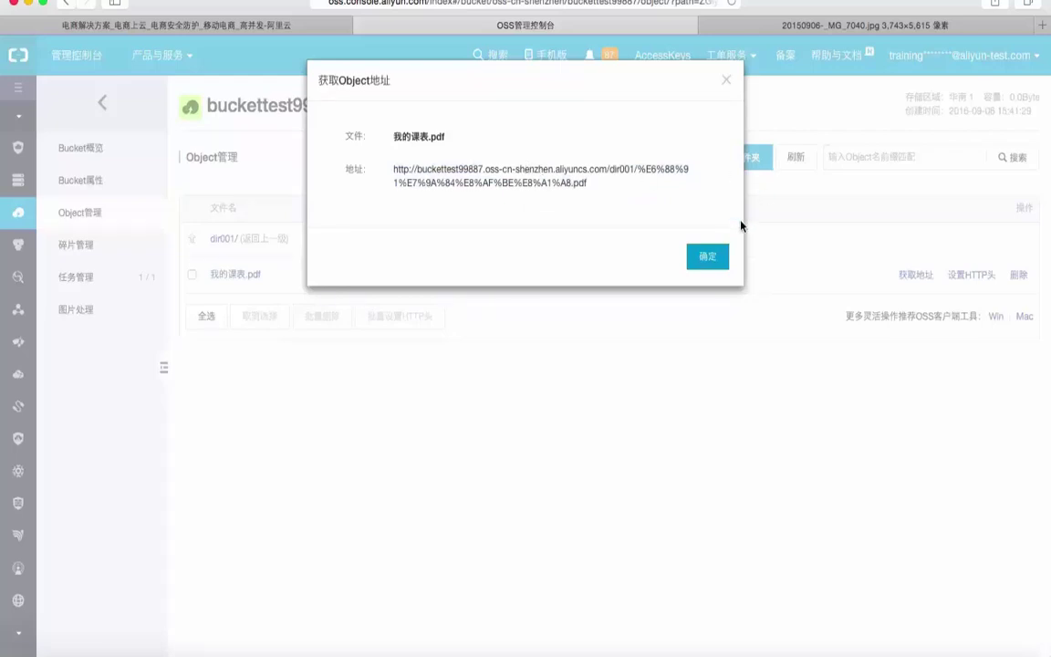
left_click(709, 258)
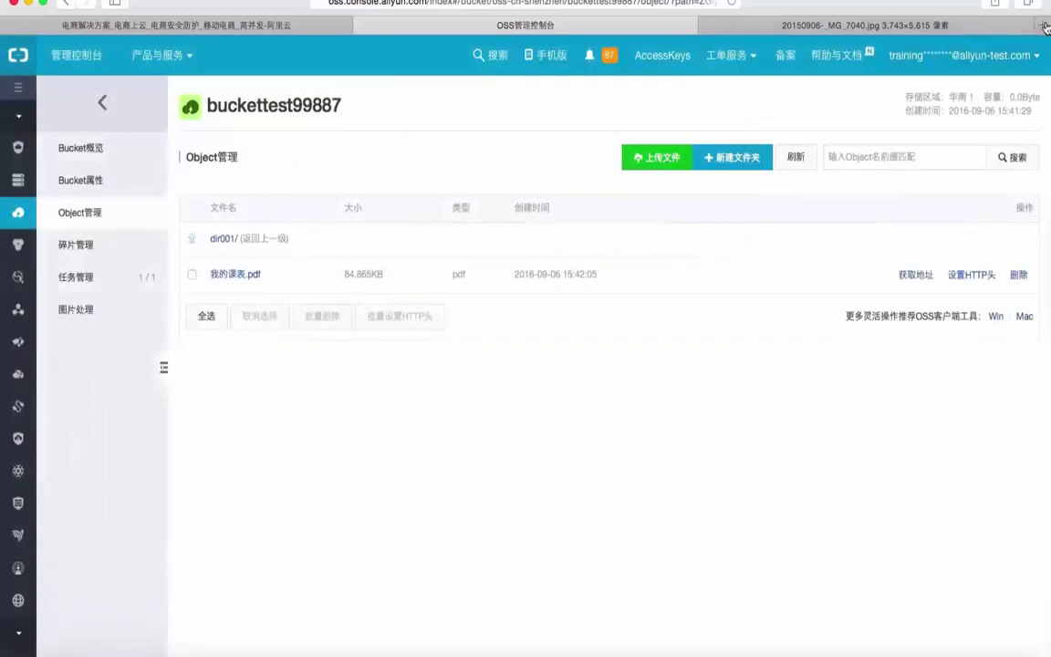
Paste the copied object address into a new browser tab, inspect the parts of the URL and load it
left_click(1043, 27)
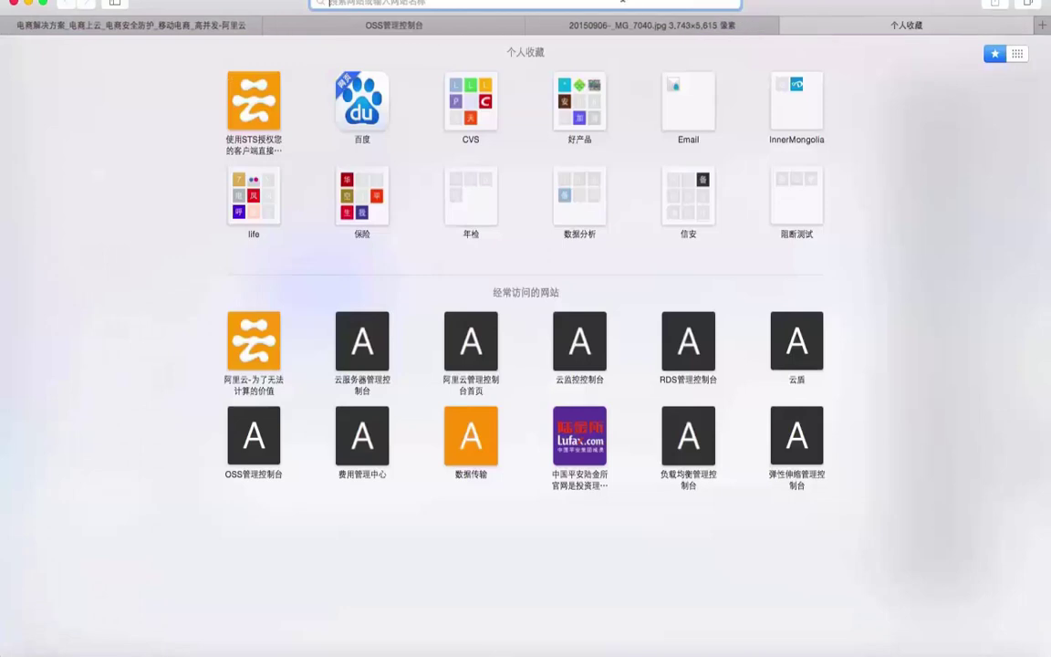
key("super+v")
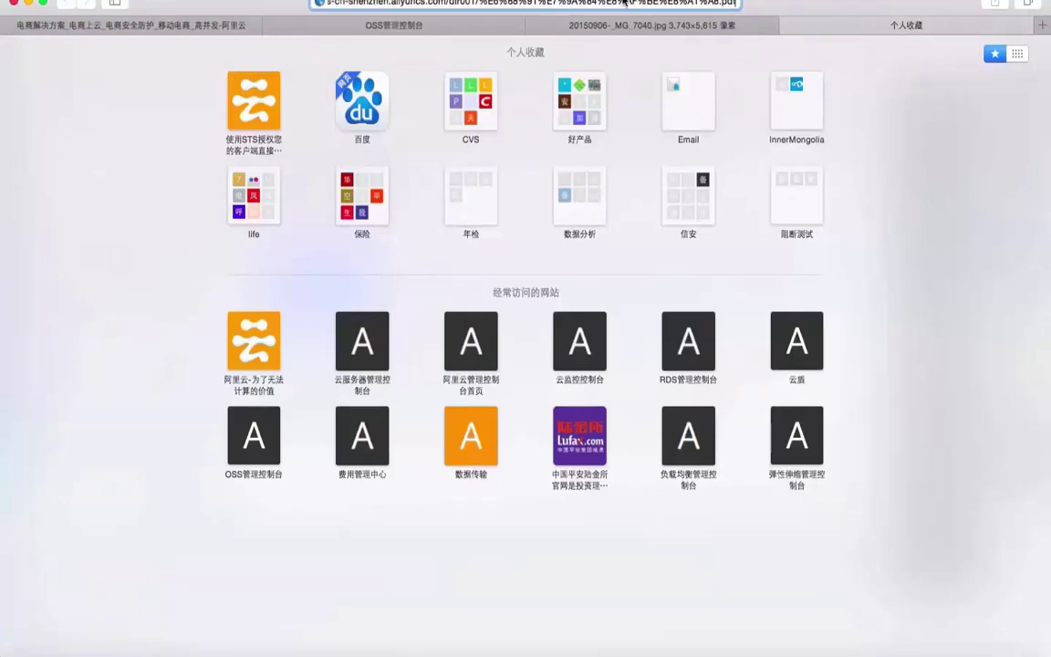
left_click_drag(639, 3, 263, 6)
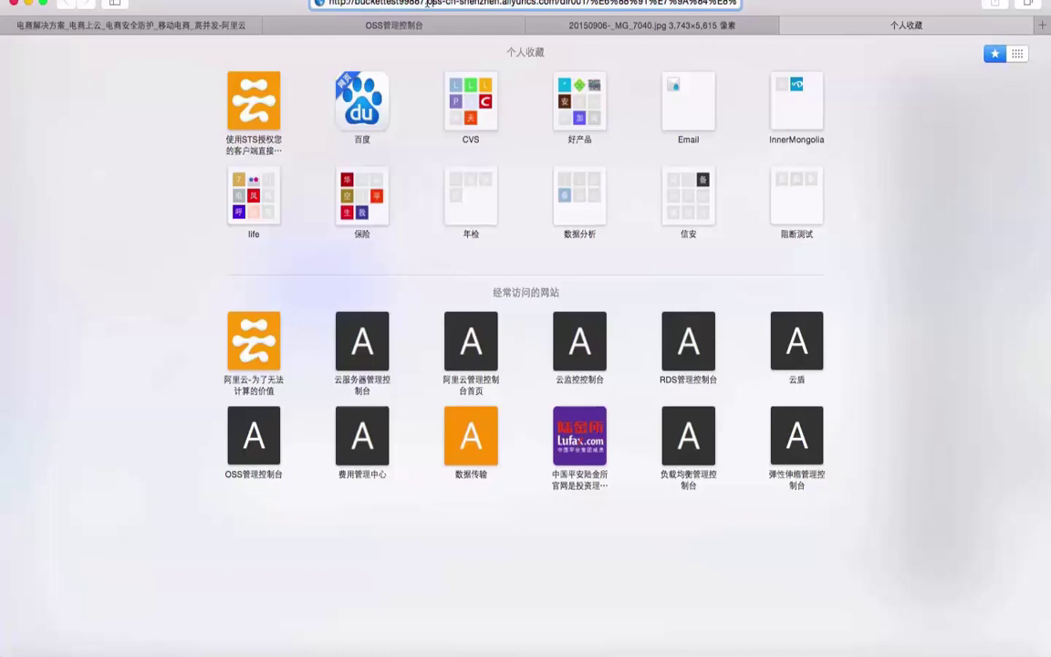
left_click_drag(427, 4, 480, 5)
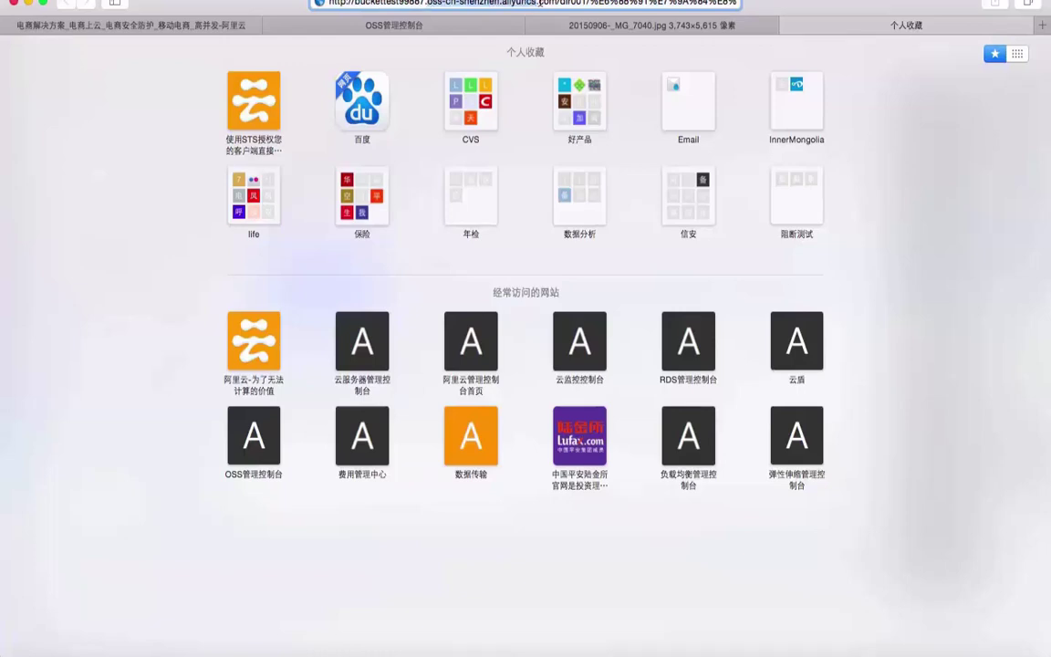
left_click(575, 3)
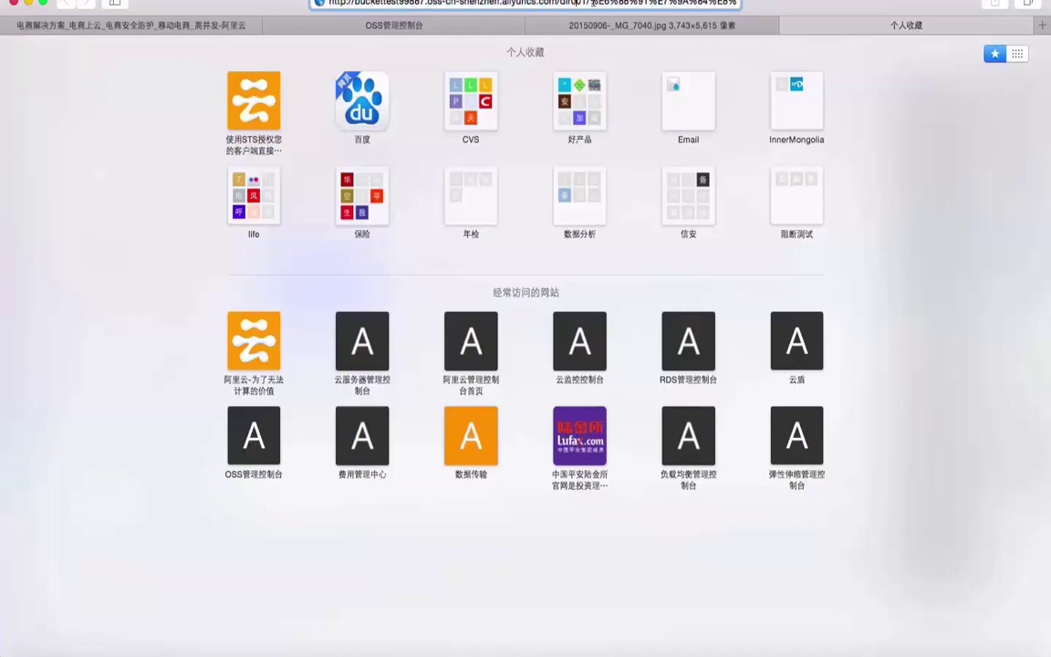
key("Return")
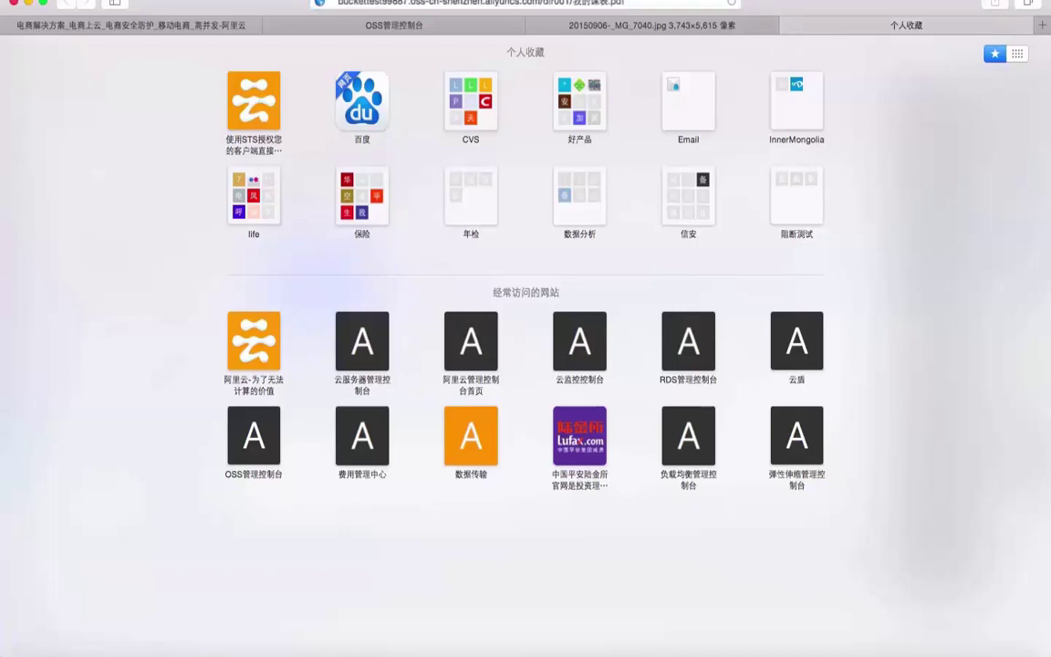
Look over the loaded timetable PDF, and close its tab and the 20150906-_MG_7040.jpg image tab
scroll(818, 389, "down", 15)
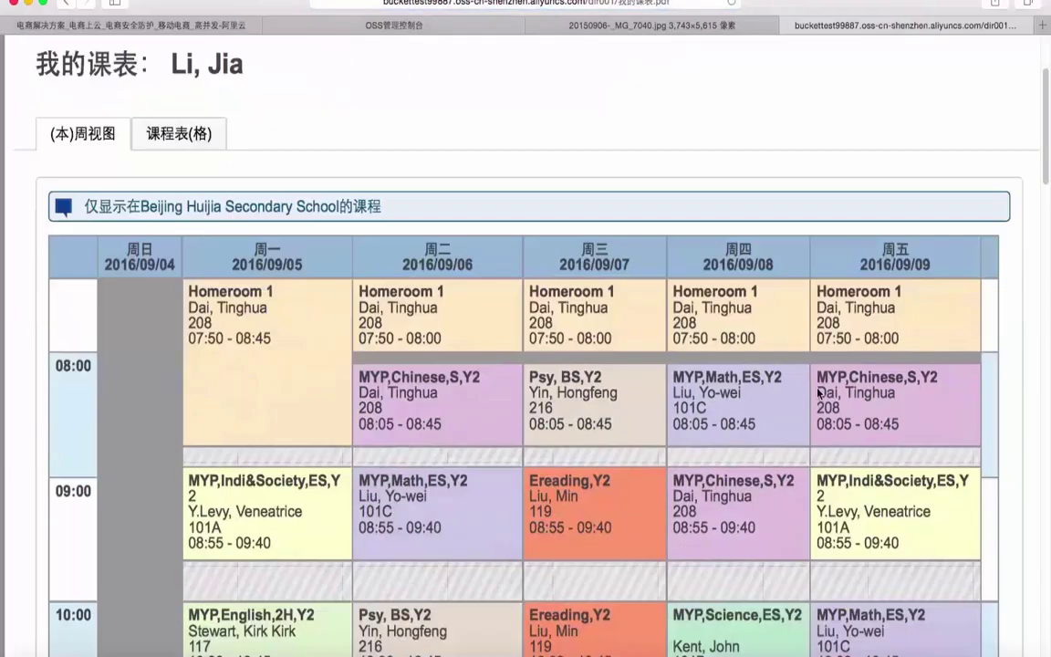
key("Home")
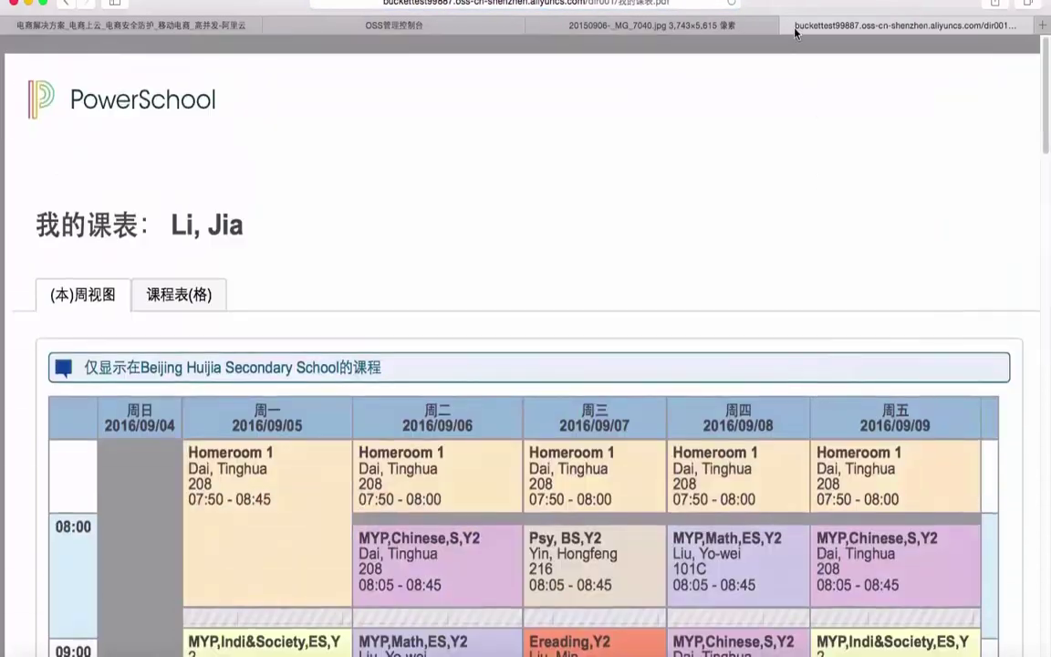
left_click(791, 25)
left_click(700, 27)
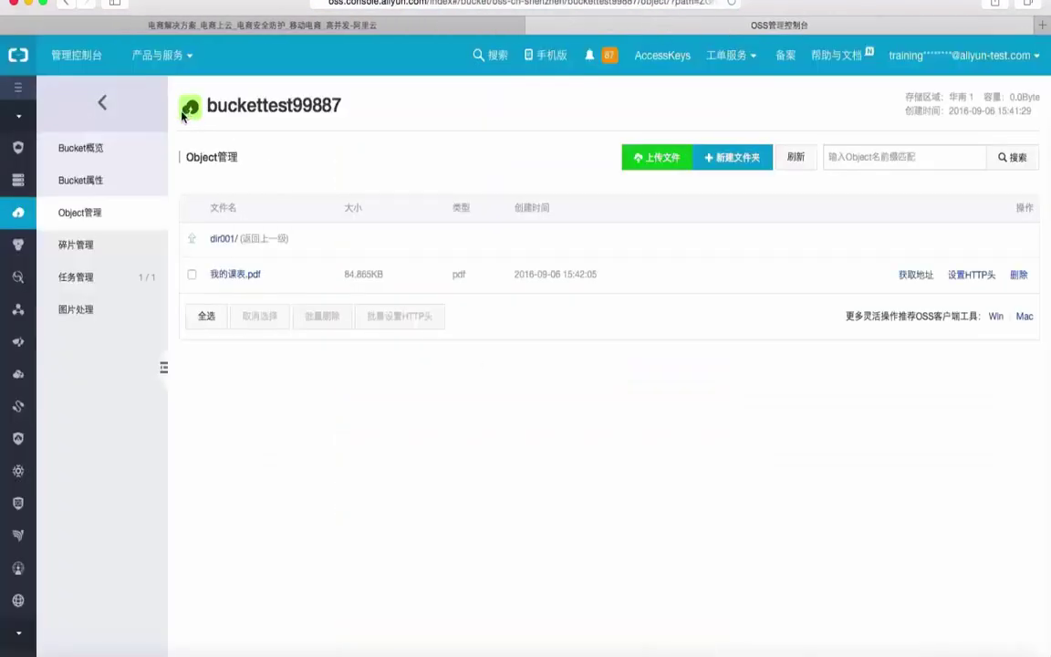
Reopen buckettest99887 from the bucket list and review its read/write permission options, keeping 公共读
left_click(102, 106)
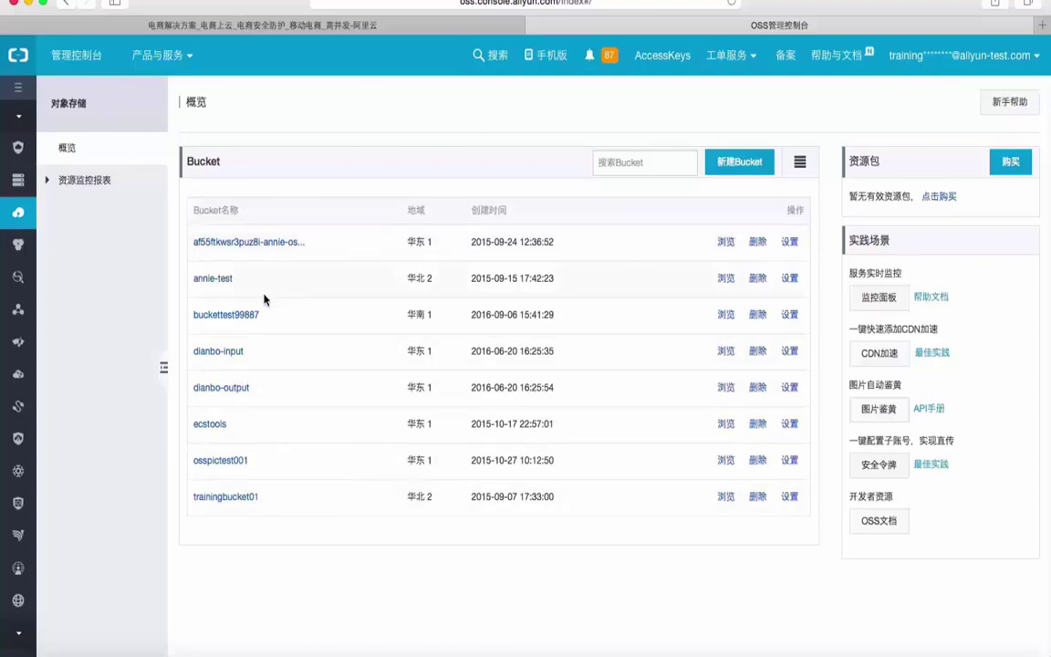
left_click(233, 314)
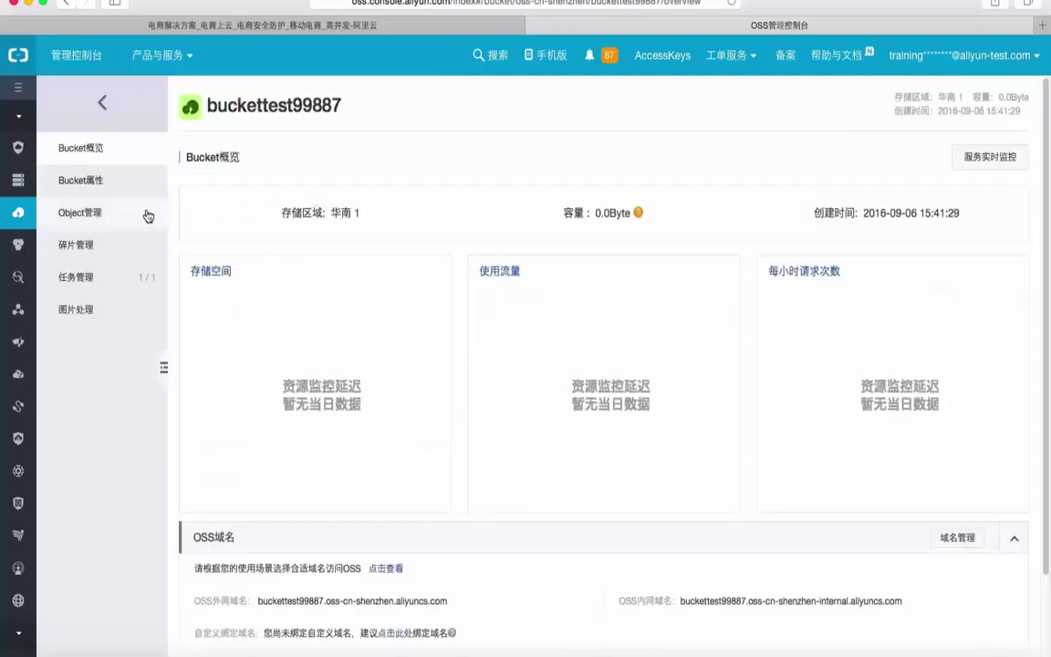
left_click(103, 187)
left_click(357, 294)
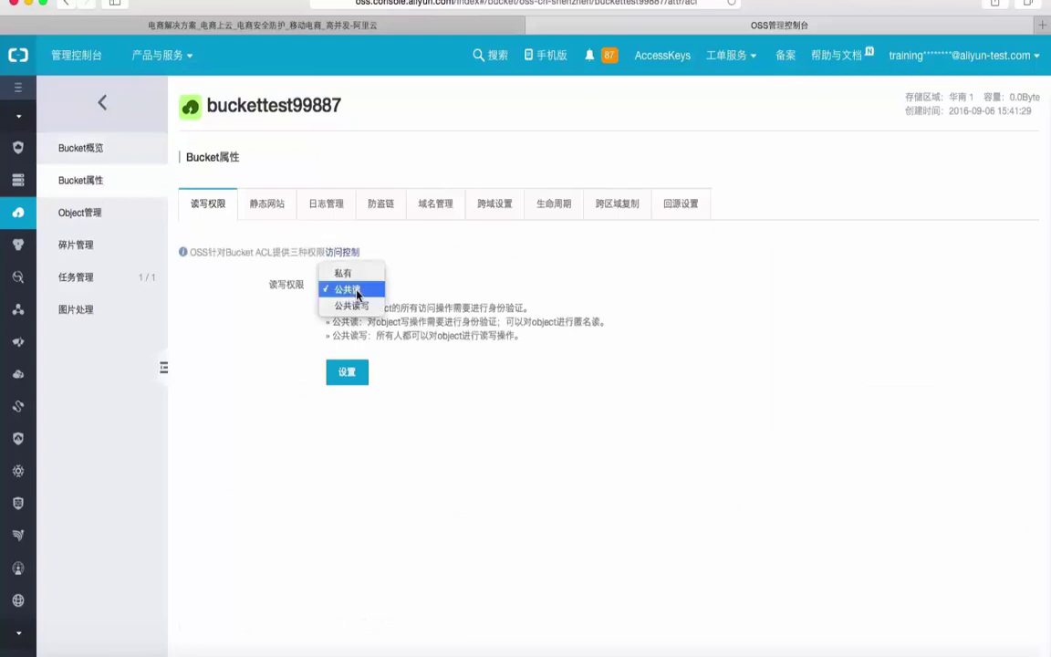
left_click(357, 292)
Delete 我的课表.pdf from the dir001 folder in the bucket's object management and confirm the deletion
left_click(82, 215)
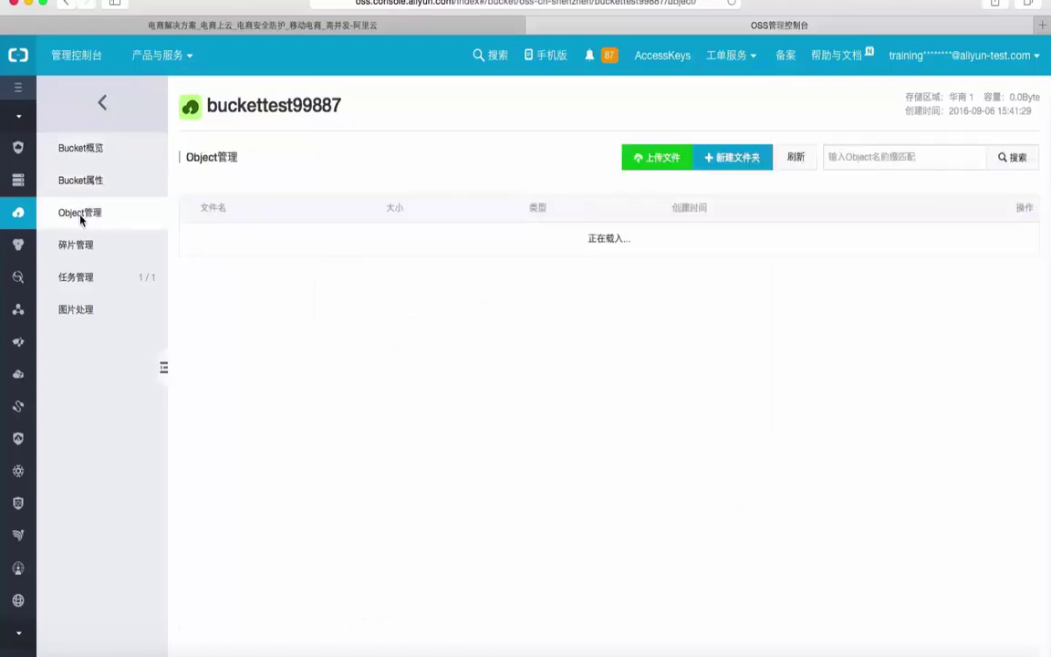
left_click(224, 241)
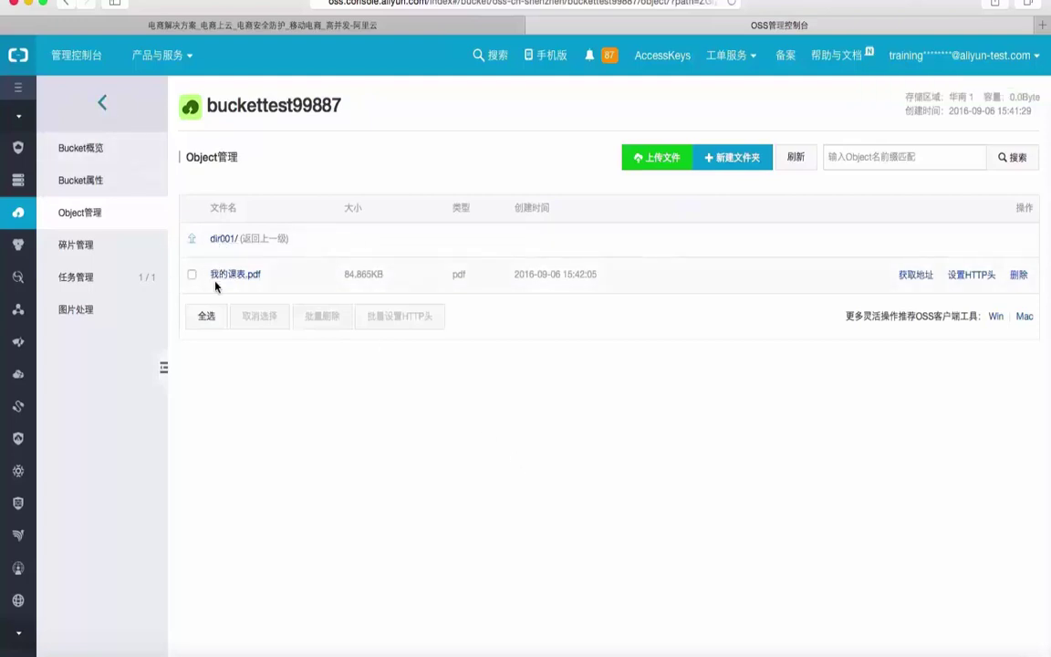
left_click(192, 275)
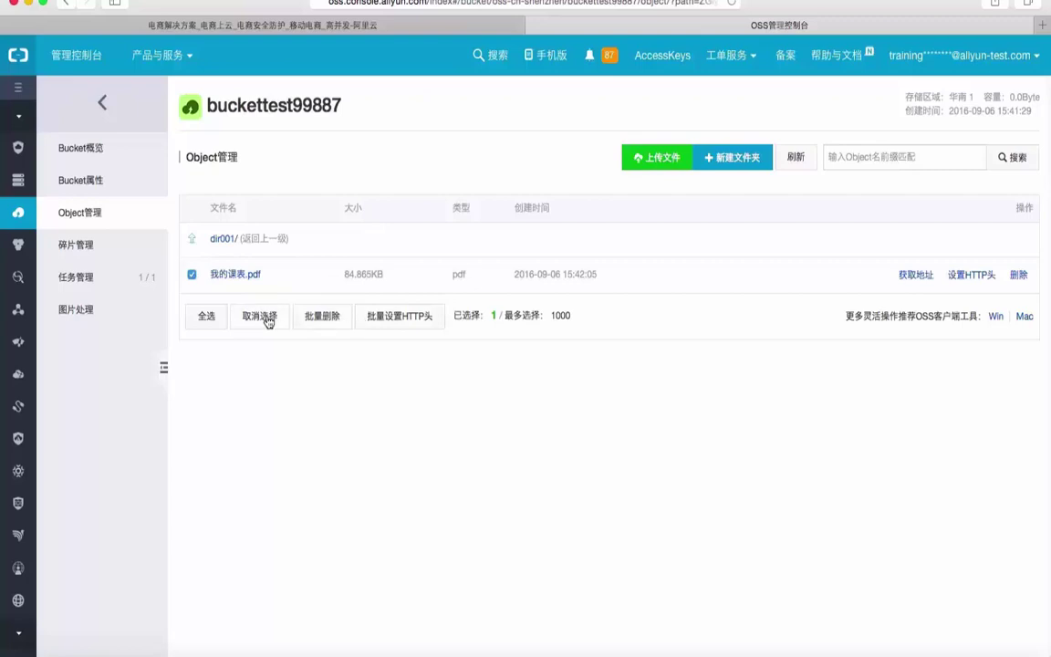
left_click(1018, 274)
left_click(658, 190)
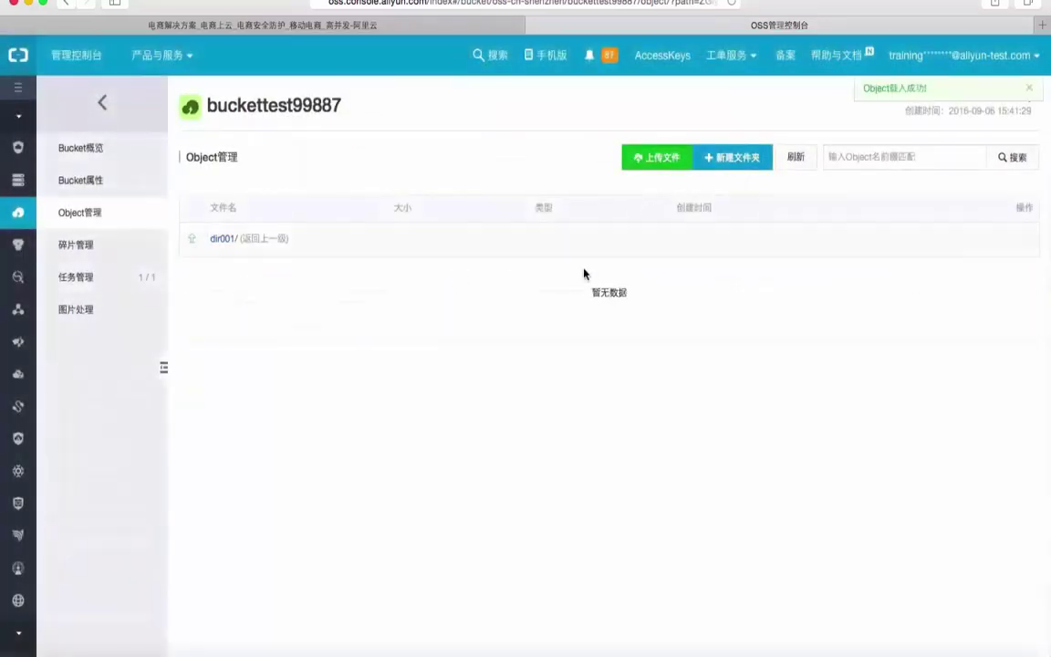
Return to the bucket's root level and delete the dir001 folder, confirming the deletion
left_click(218, 239)
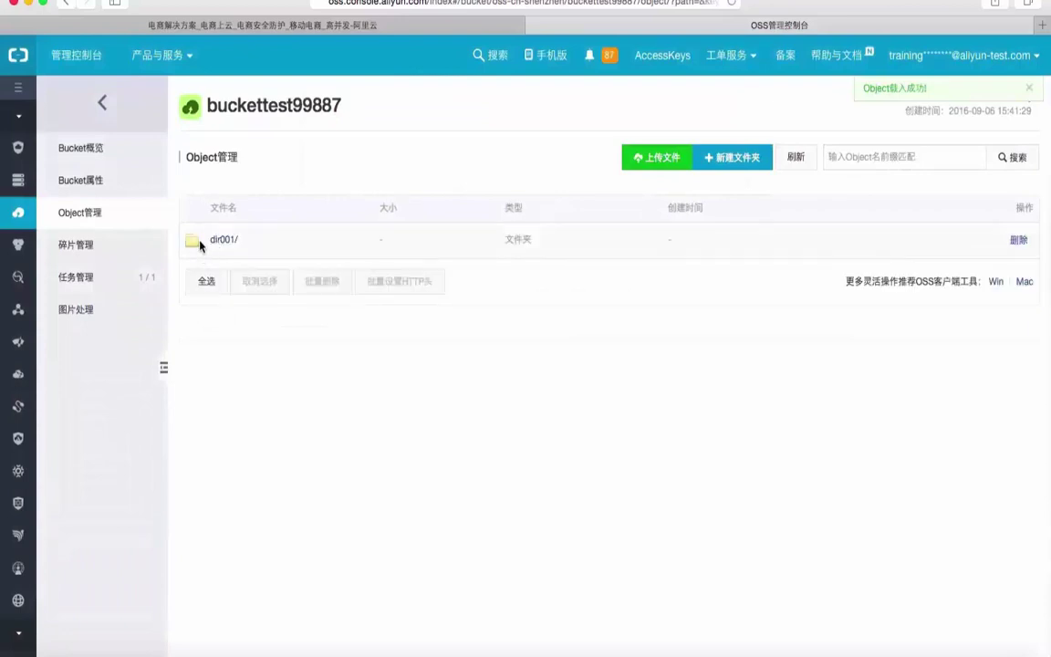
left_click(1018, 240)
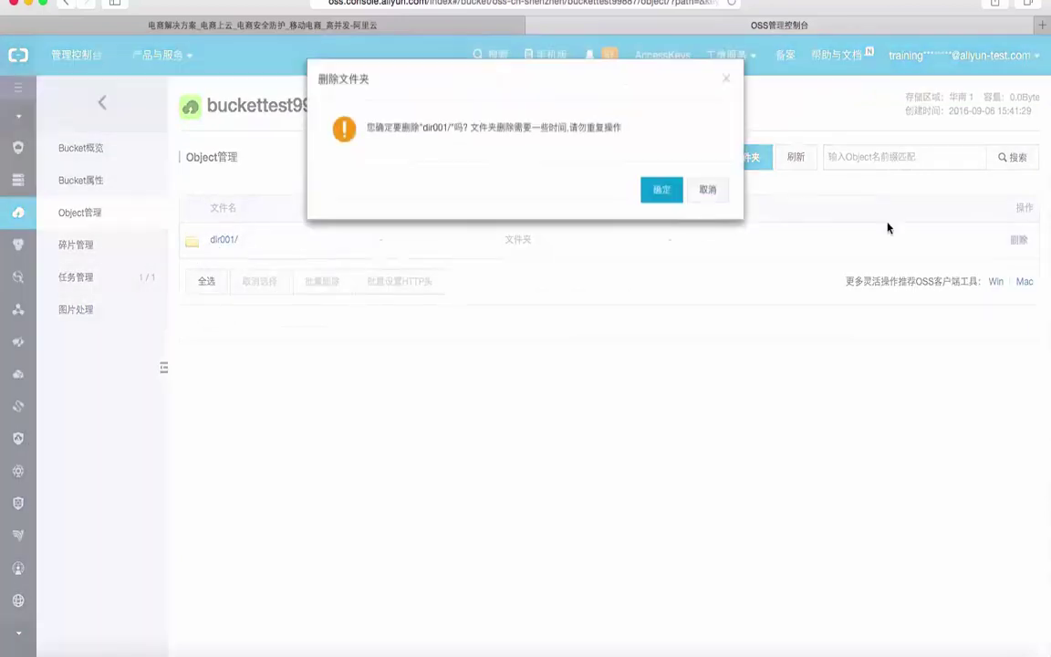
left_click(654, 192)
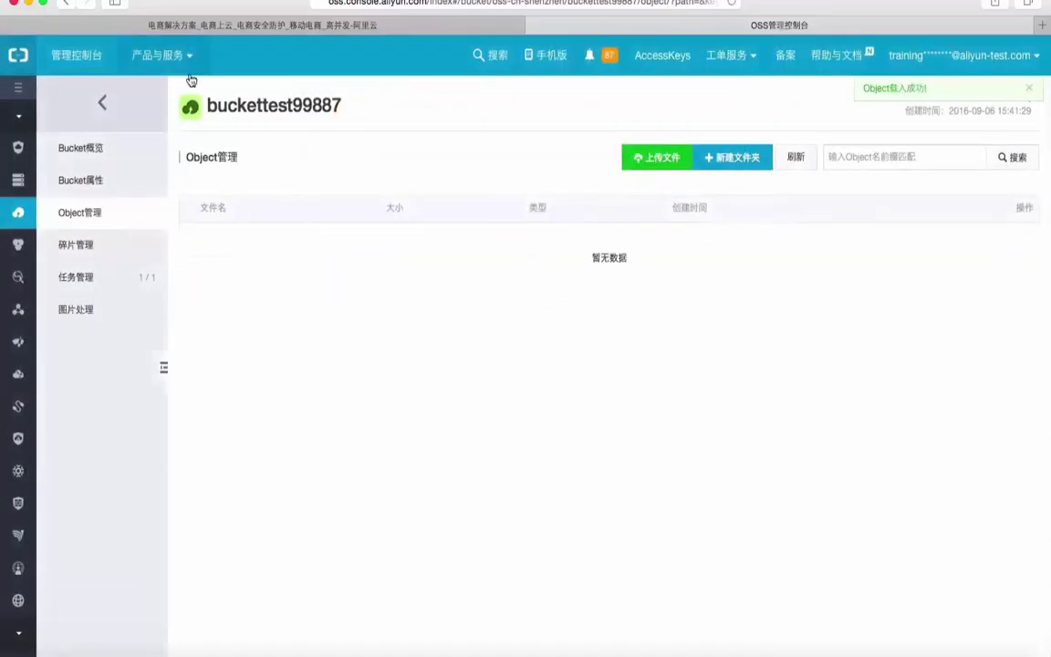
Delete the bucket buckettest99887 from the bucket overview, confirm it, and reload the page
left_click(102, 104)
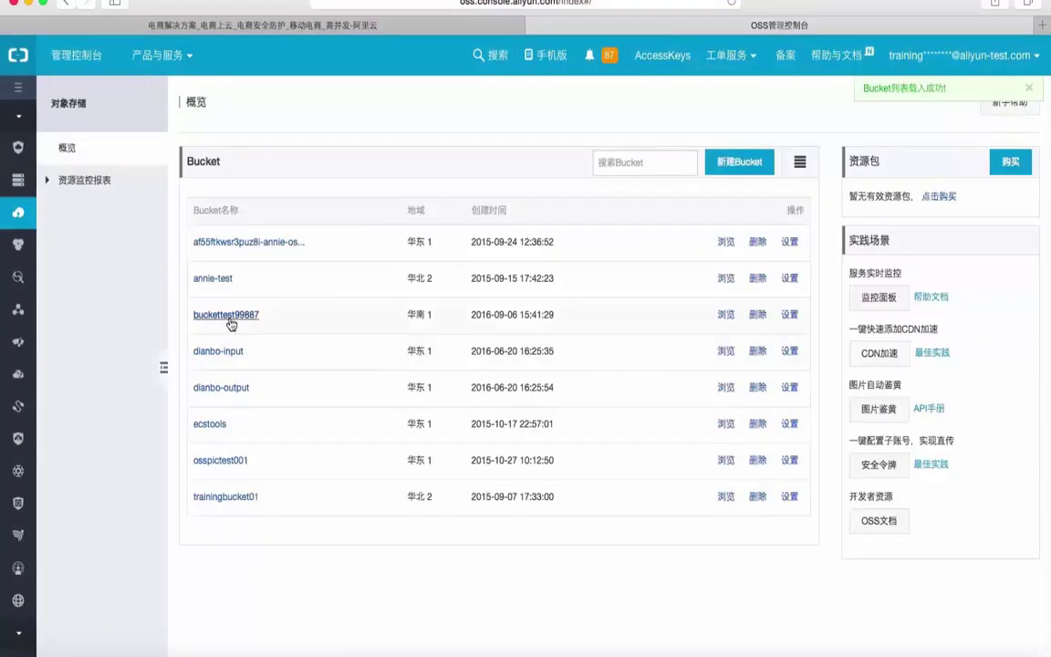
left_click(760, 316)
left_click(661, 188)
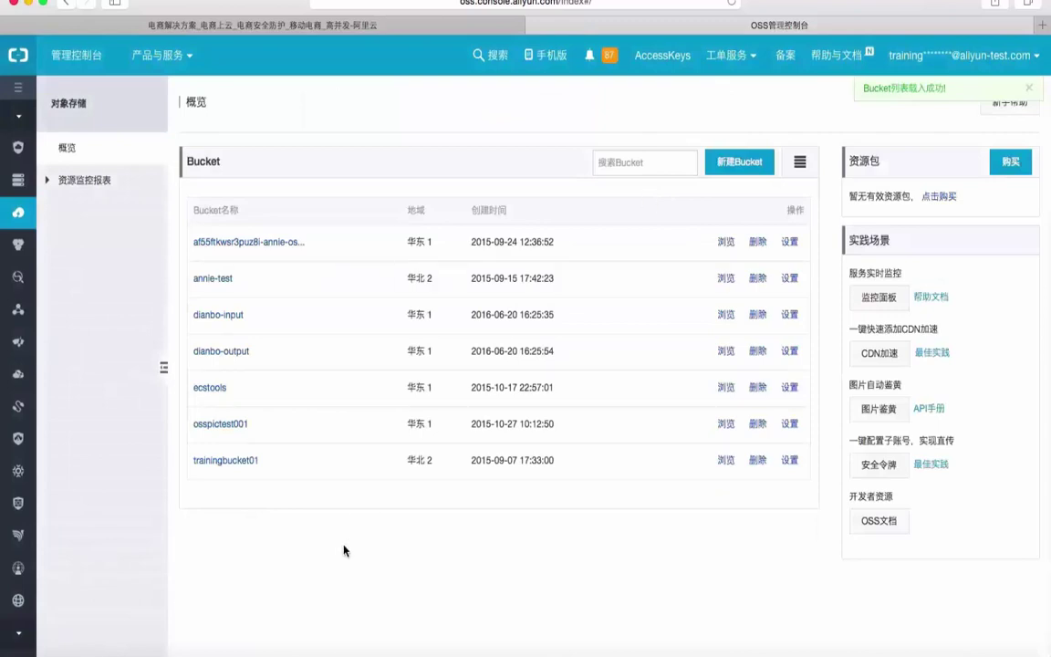
right_click(345, 551)
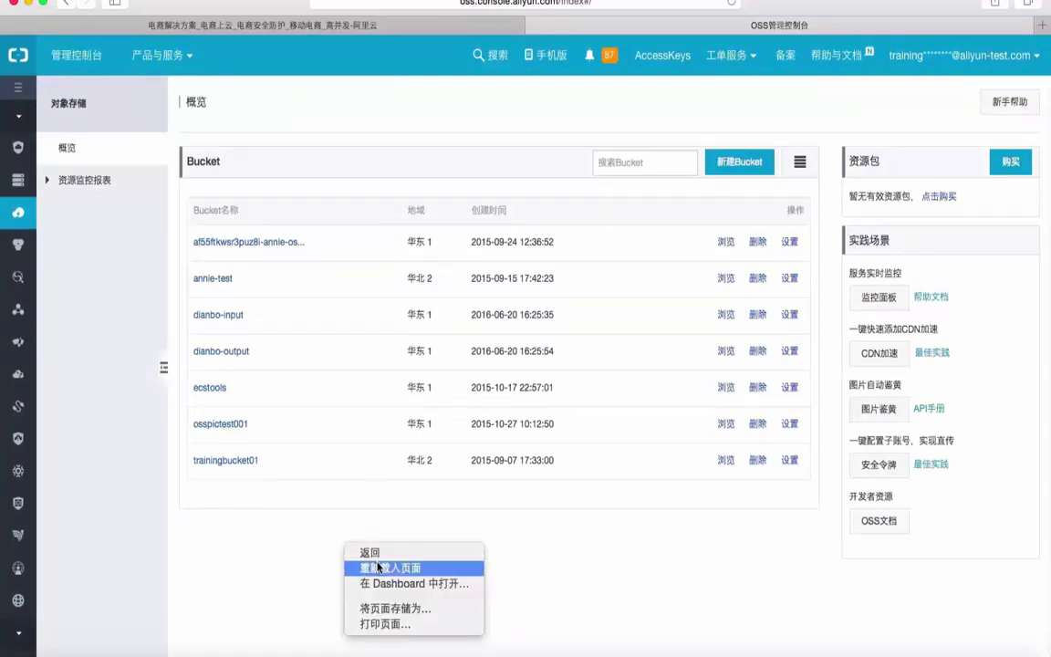
left_click(379, 568)
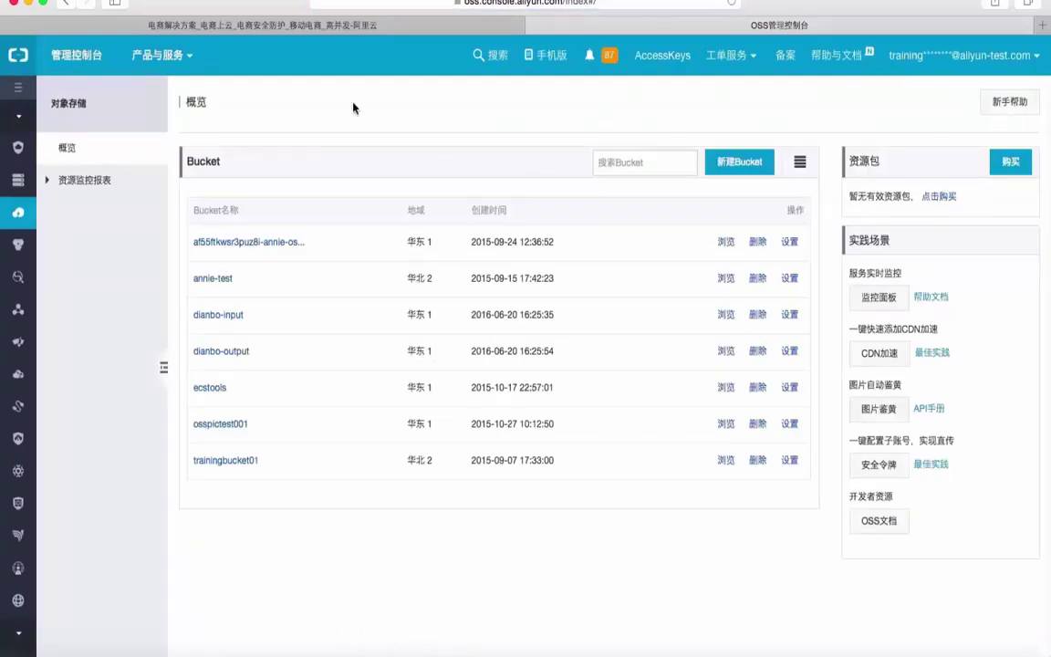
Open the 基础资源监控 report under 资源监控报表 and query it for the bucket ecstools
left_click(88, 180)
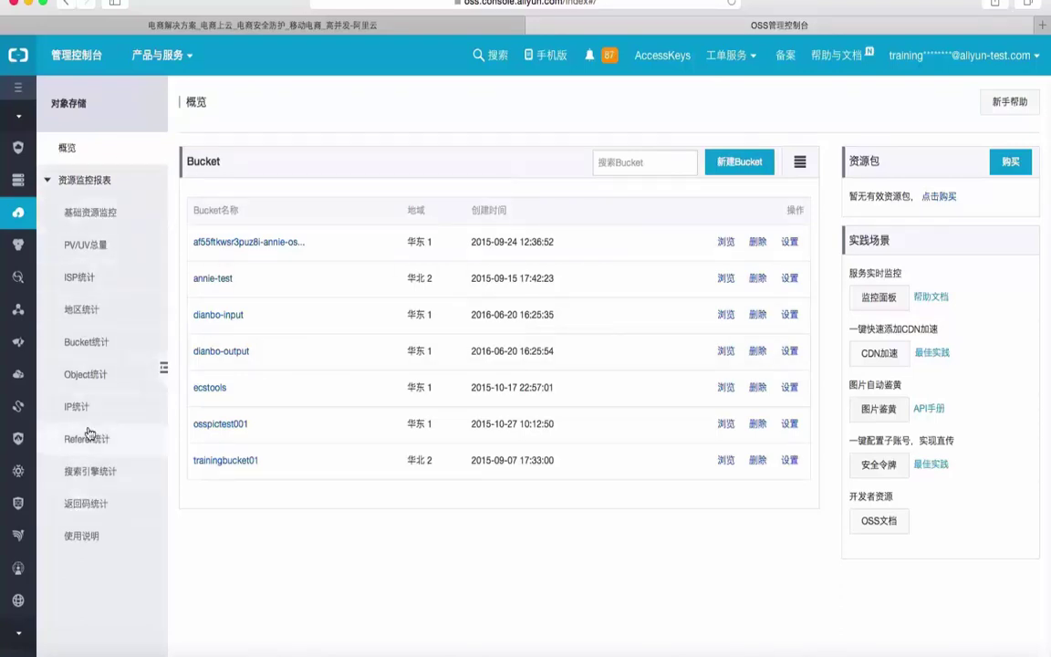
left_click(81, 211)
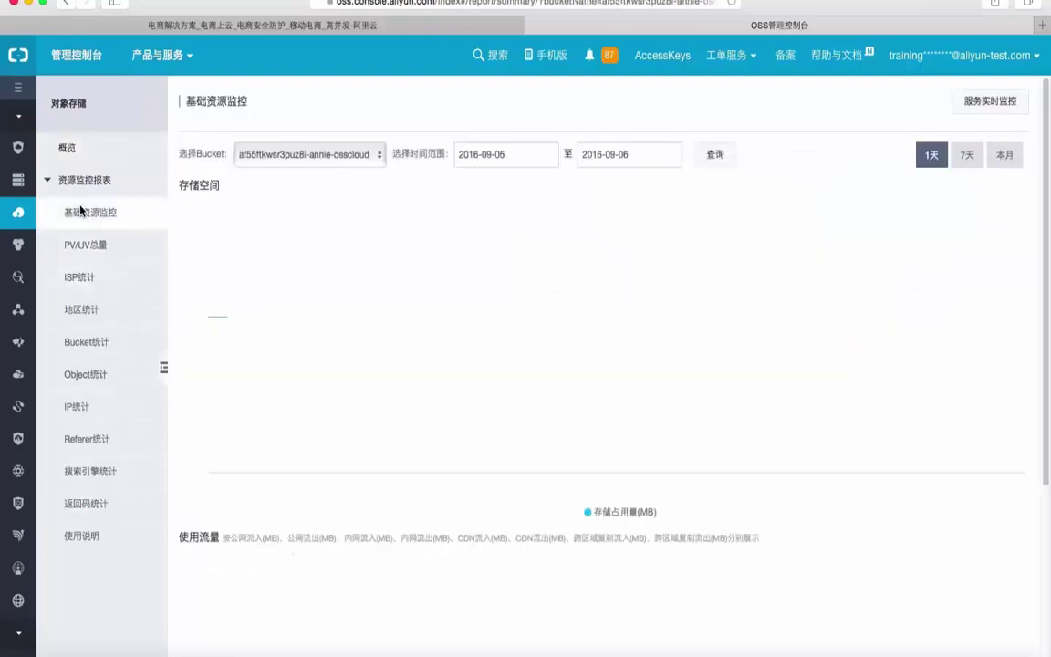
left_click(348, 164)
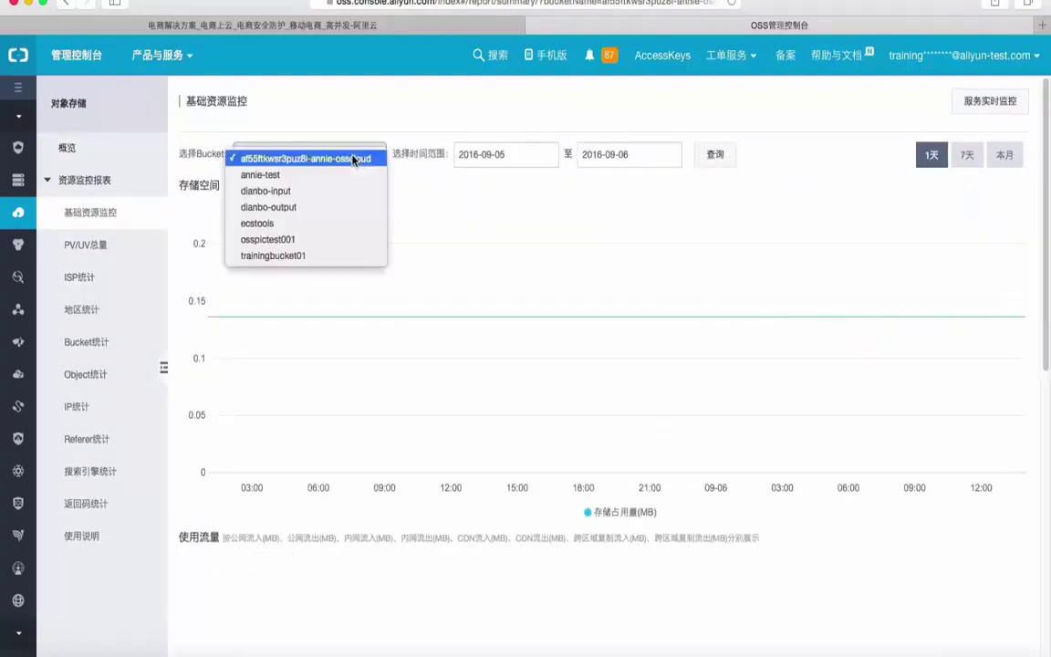
left_click(299, 225)
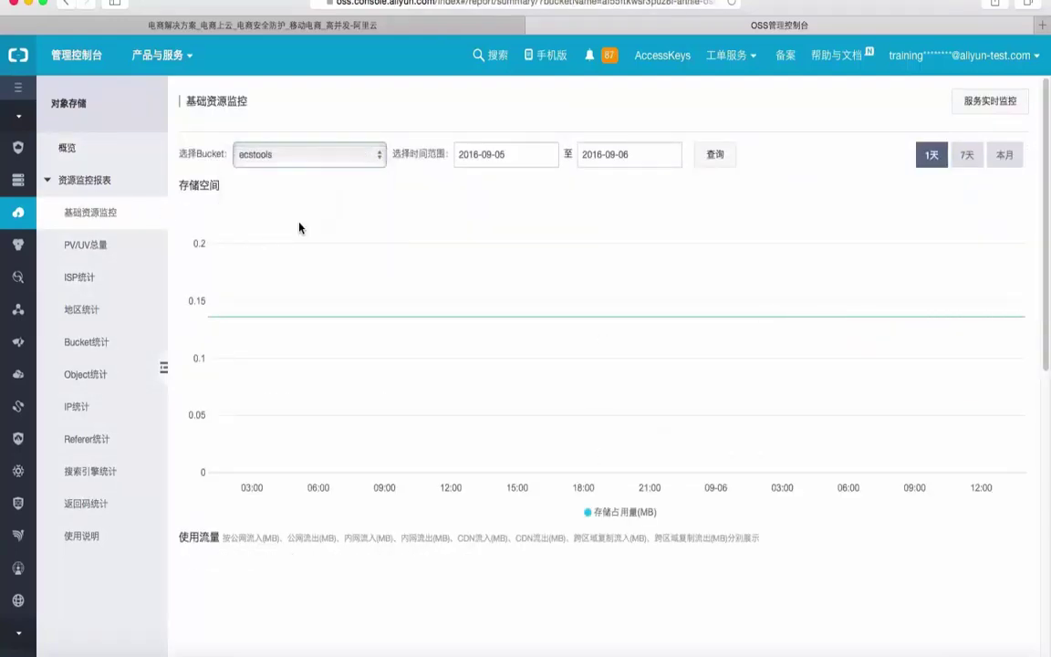
left_click(723, 155)
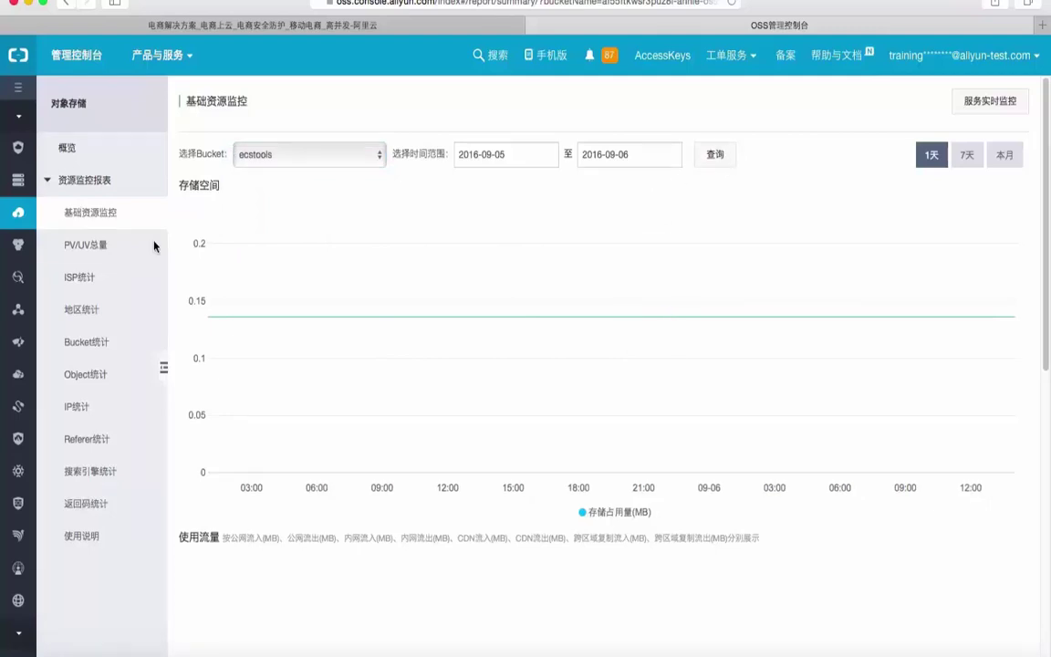
View the PV/UV总量 report, and query the ISP统计 report for the bucket ecstools
left_click(90, 243)
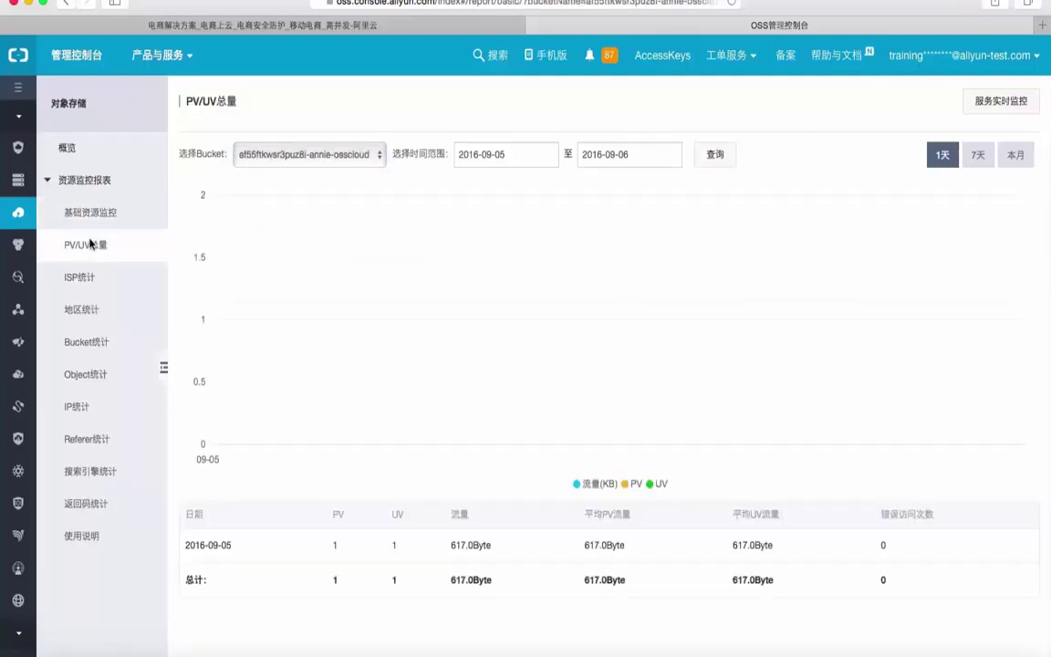
left_click(89, 284)
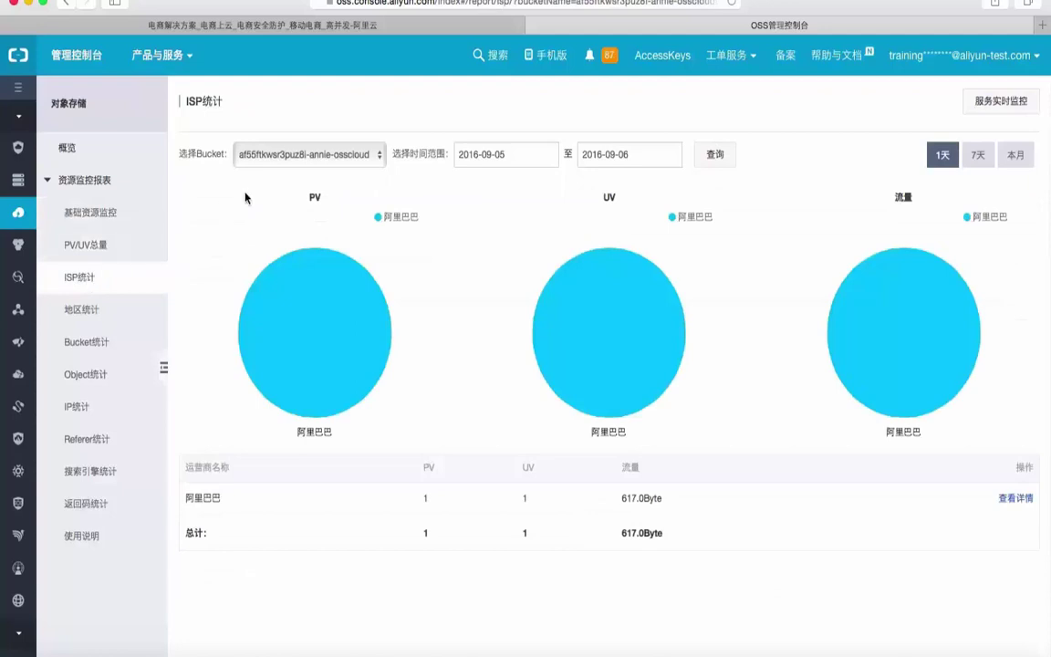
left_click(328, 160)
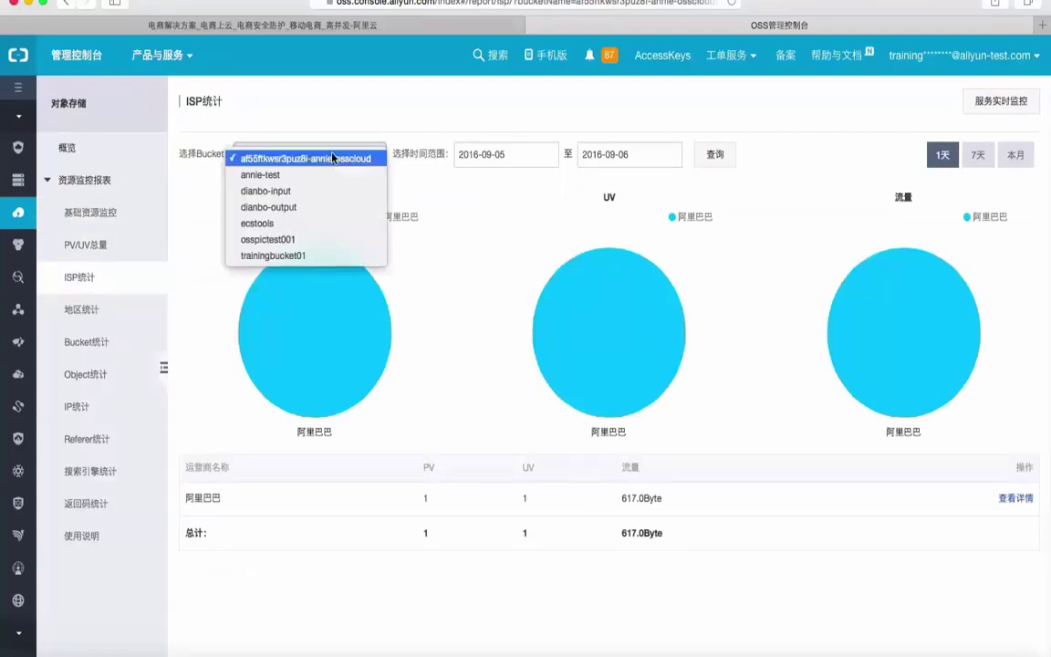
left_click(282, 228)
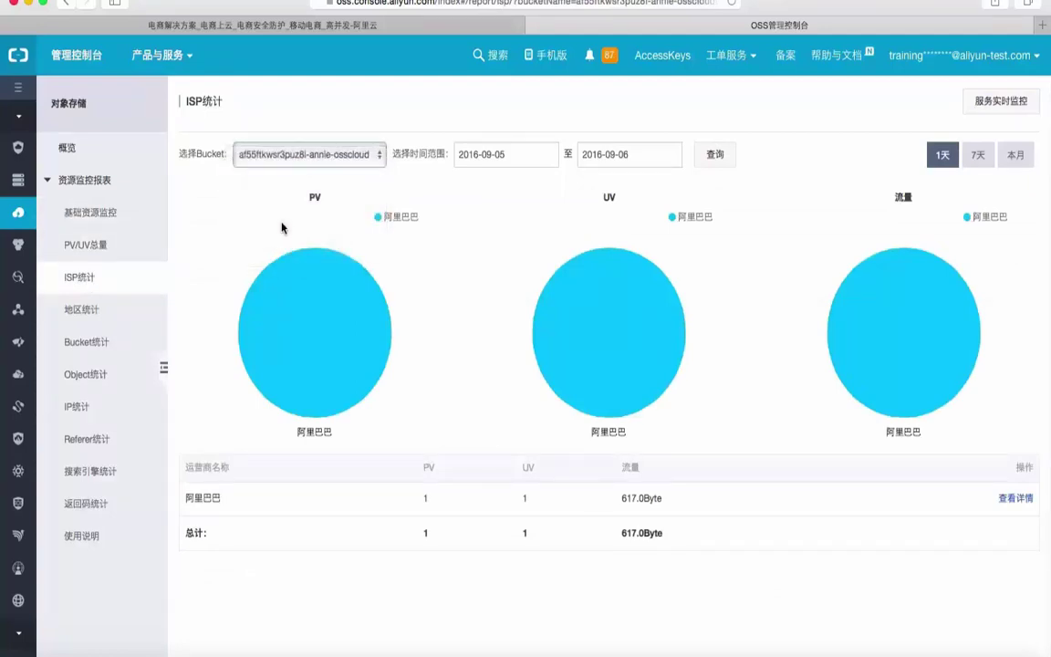
left_click(715, 157)
Set the ISP统计 start date to 2016-08-29 and rerun the query
left_click(527, 152)
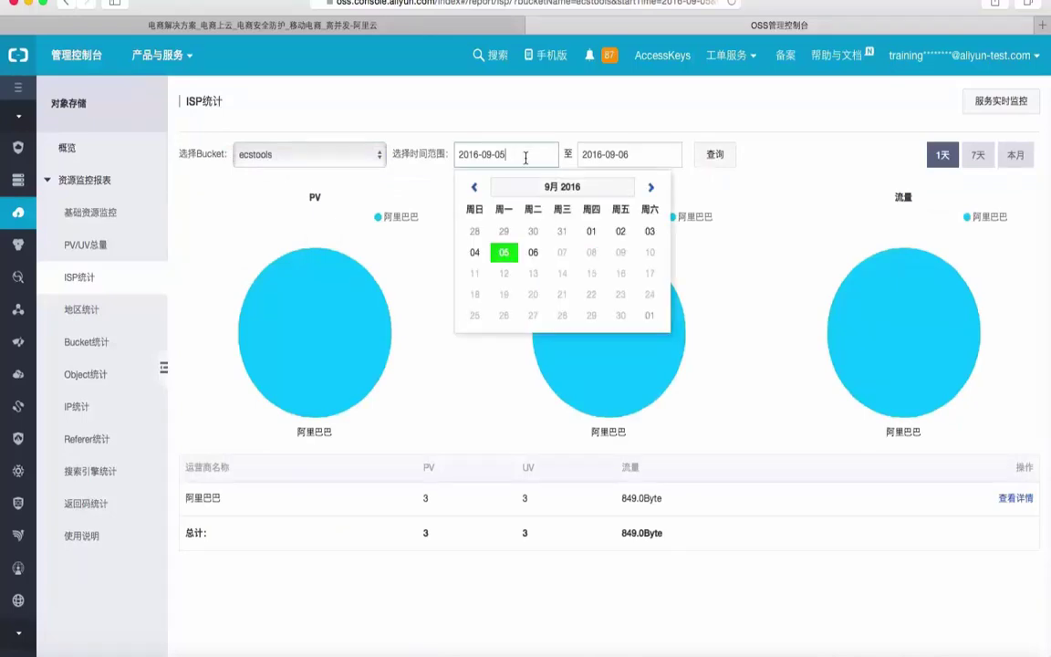
left_click(503, 230)
left_click(722, 163)
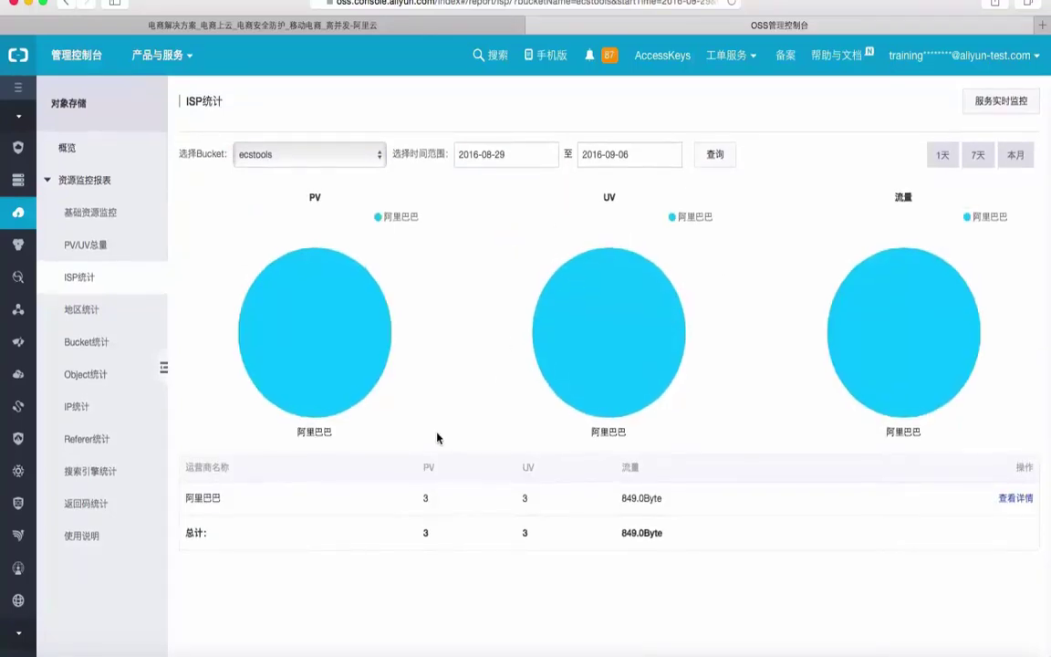
Look through the region, Bucket, Object, IP, Referer and search engine statistics reports for ecstools
left_click(73, 313)
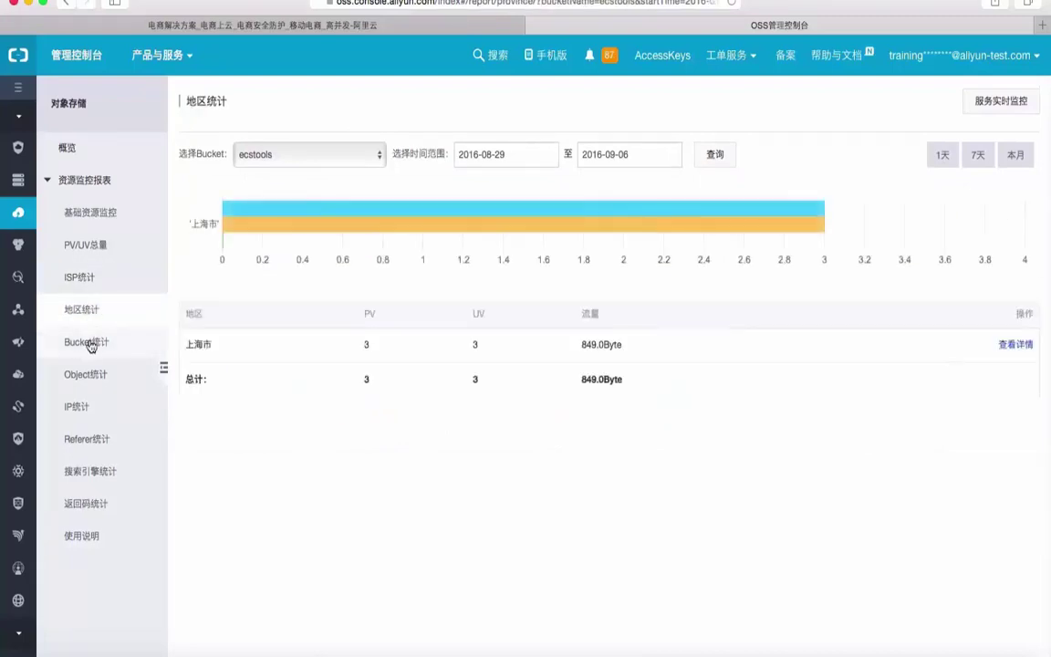
left_click(89, 355)
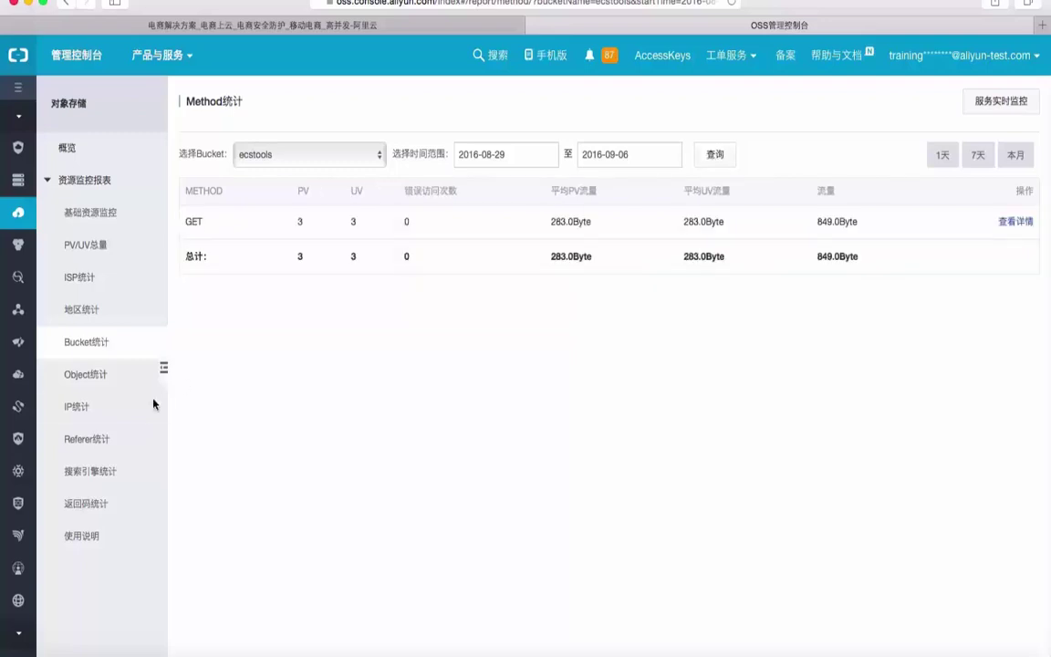
left_click(86, 376)
left_click(80, 410)
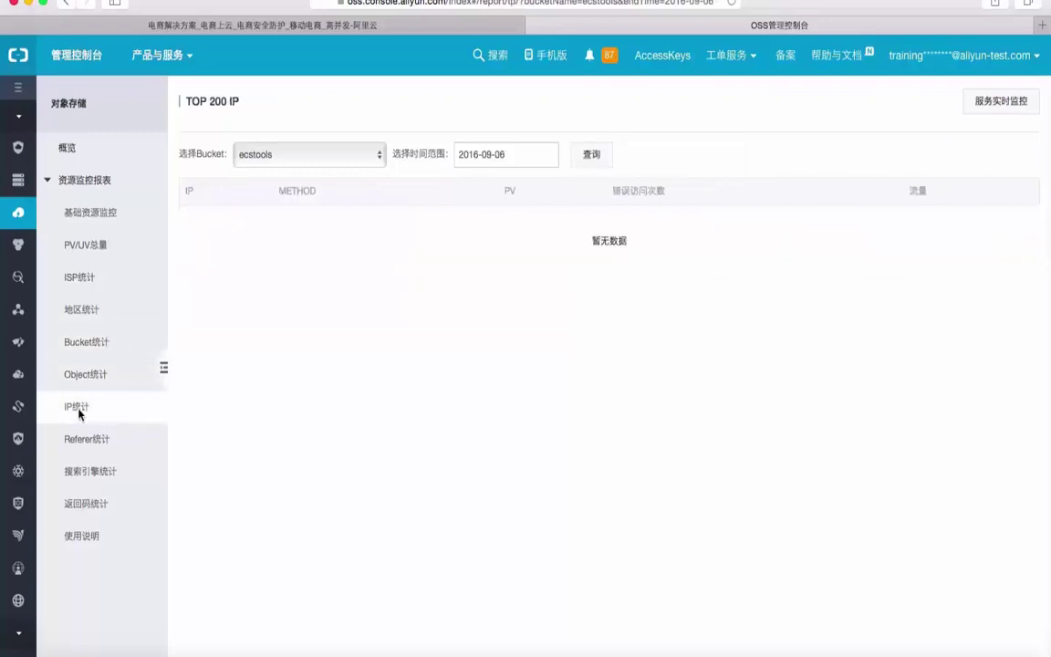
left_click(86, 441)
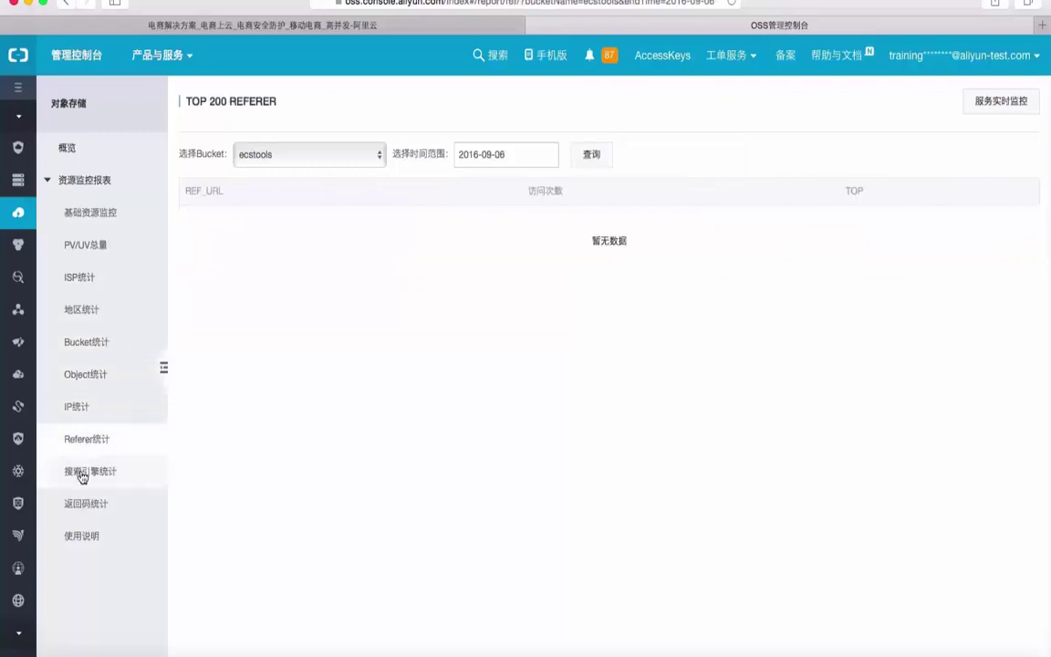
left_click(82, 476)
Revisit the 基础资源监控, PV/UV总量 and ISP统计 reports for ecstools, ending on PV/UV总量
left_click(94, 220)
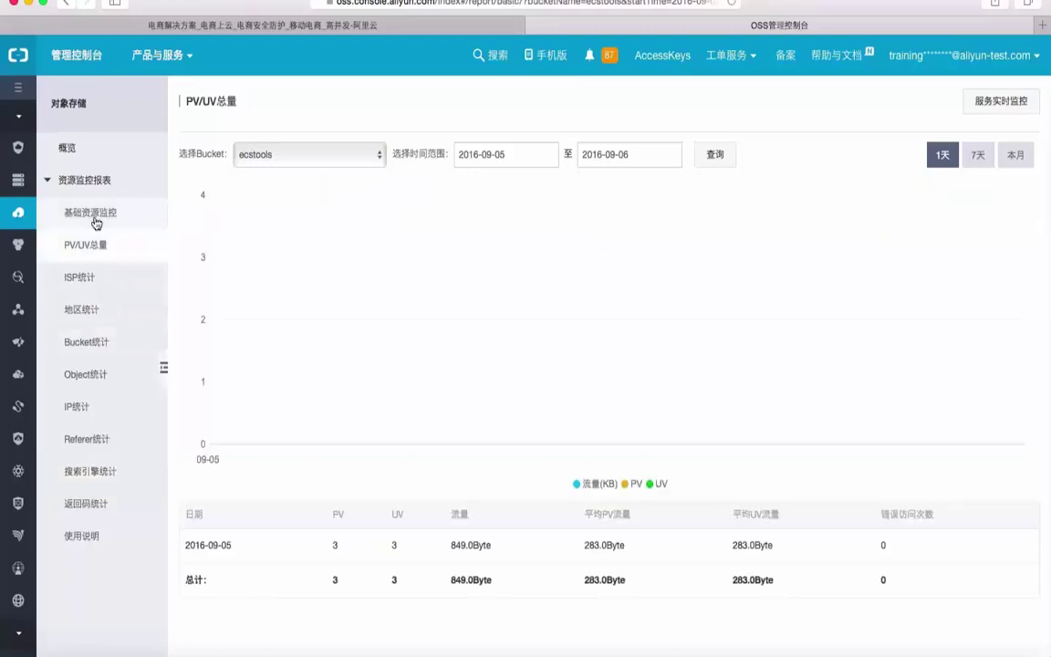
left_click(95, 218)
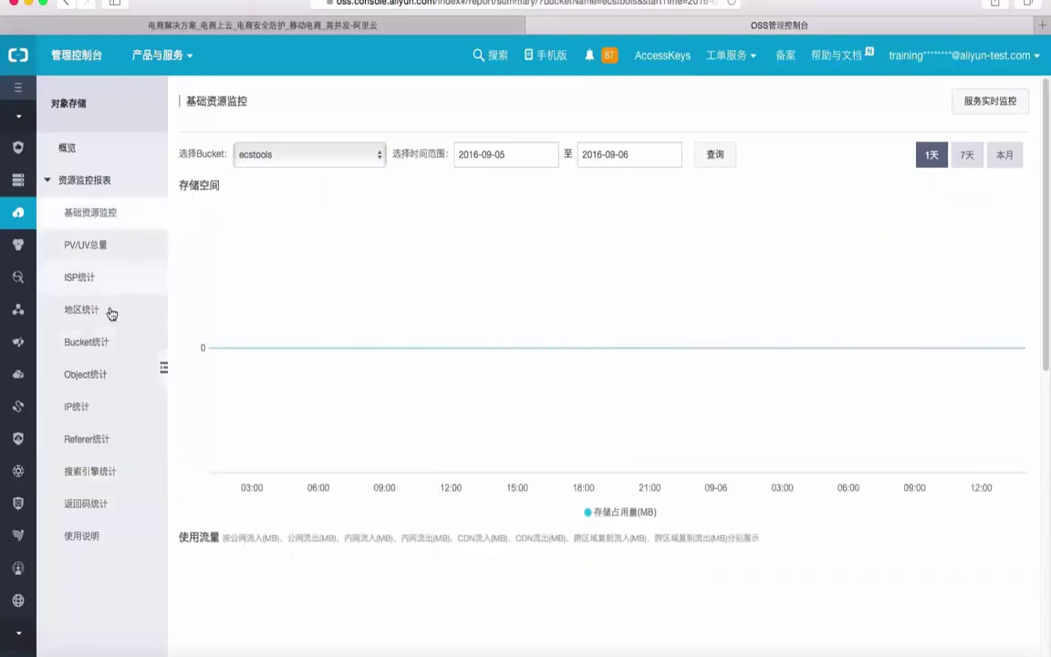
left_click(87, 242)
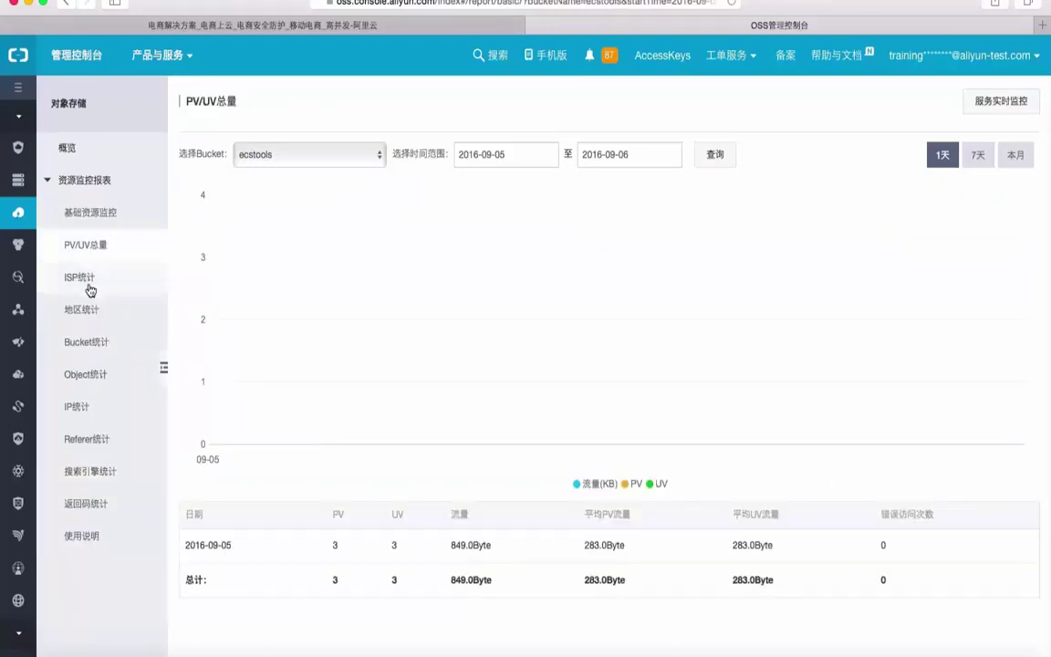
left_click(90, 283)
left_click(99, 248)
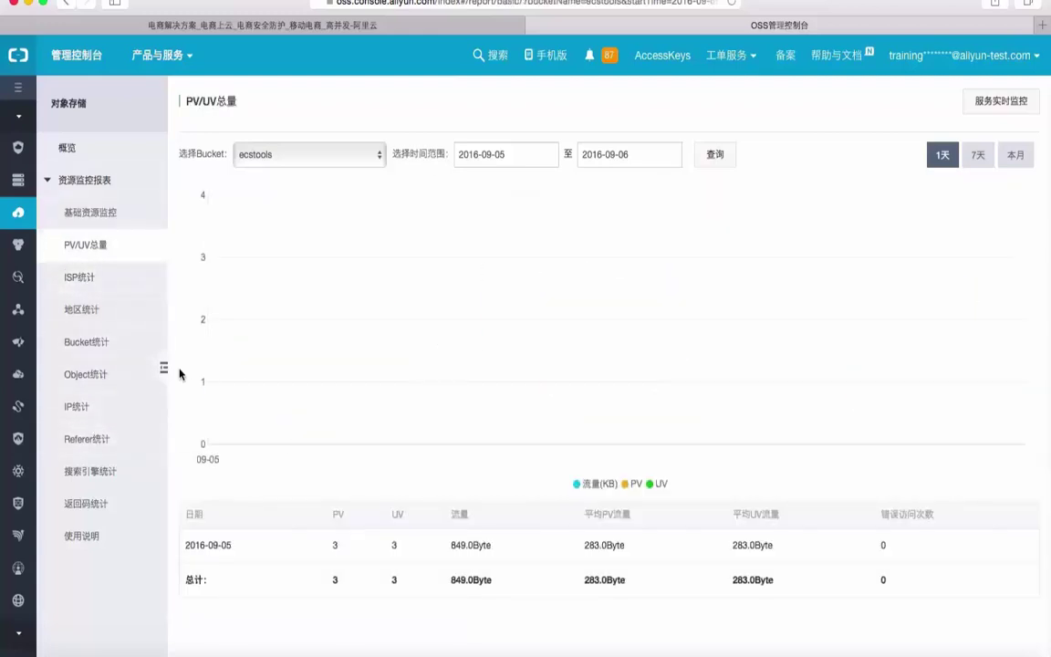
Switch to Microsoft PowerPoint and review the Bucket操作 and Object操作 slides
mouse_move(522, 649)
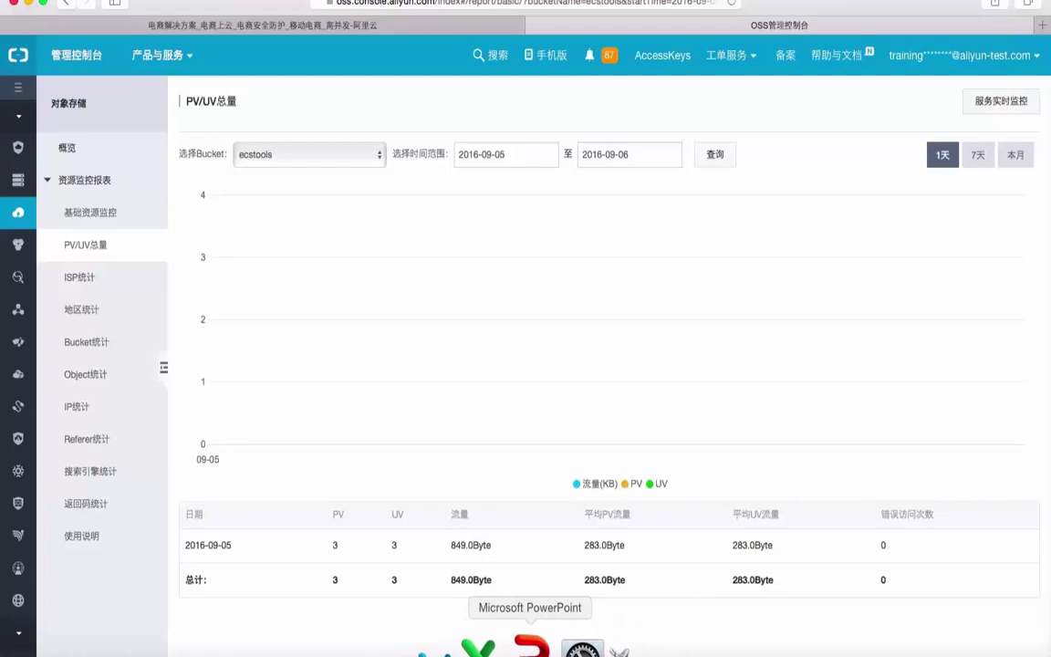
left_click(531, 646)
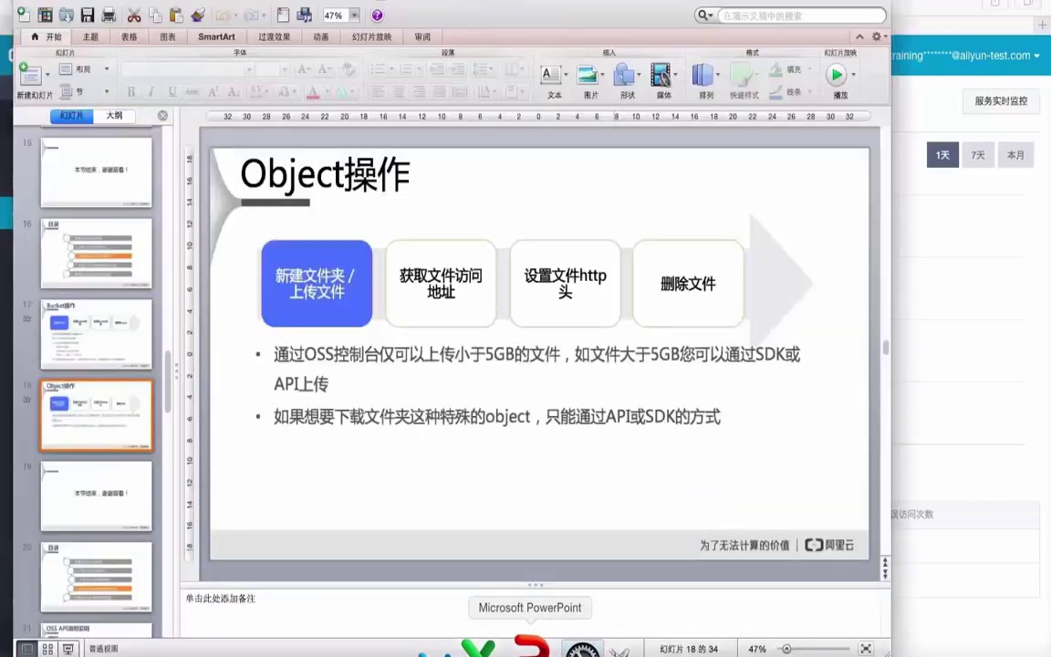
left_click(105, 268)
left_click(102, 336)
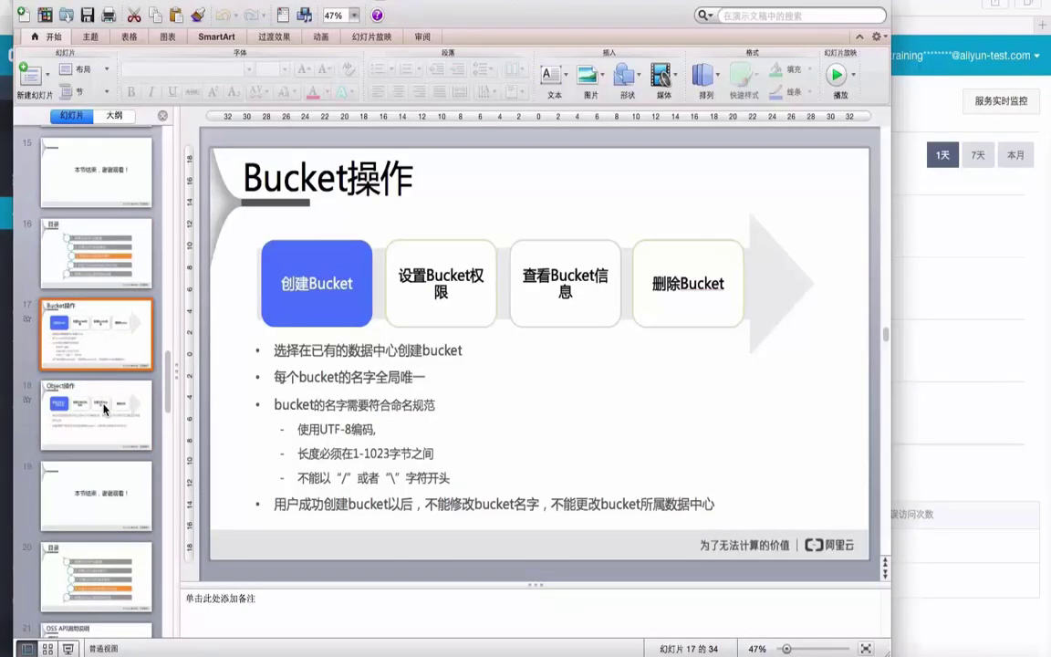
left_click(106, 410)
left_click(127, 327)
Start the slide show from the closing slide 19, 本节结束，谢谢观看！
left_click(102, 493)
left_click(70, 647)
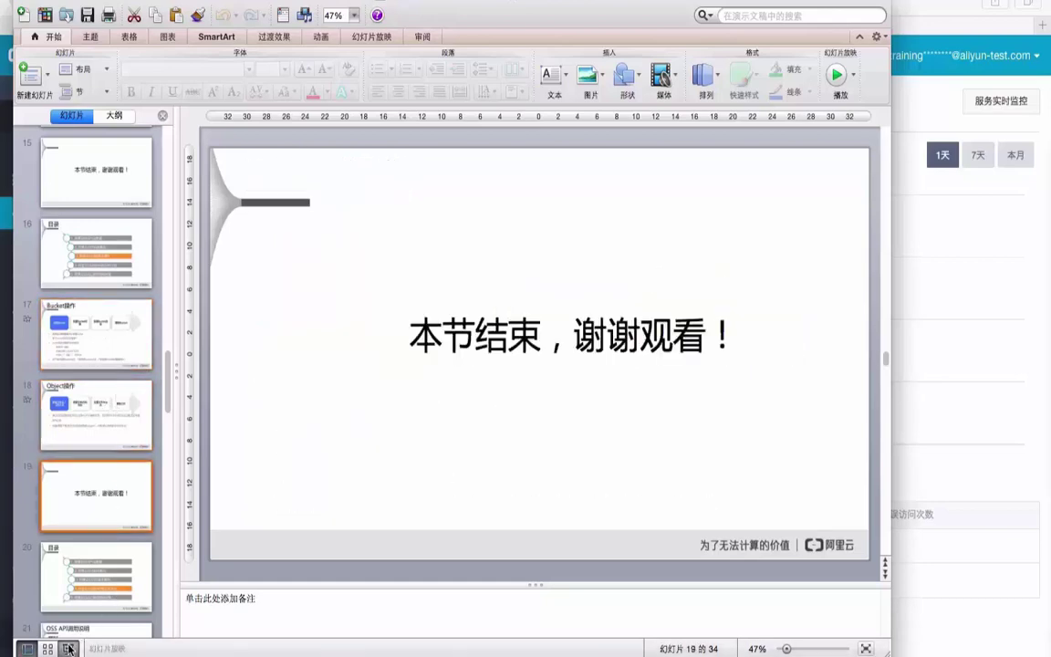